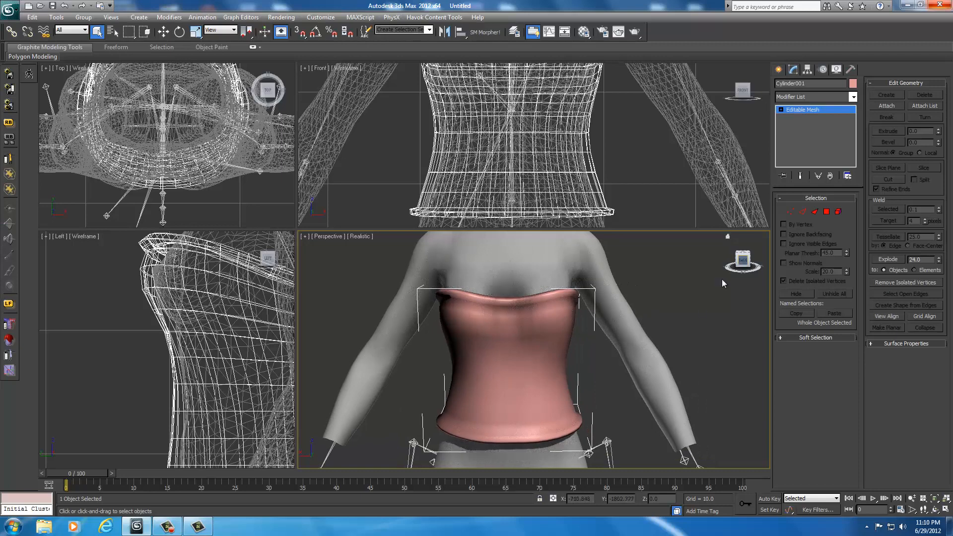
Maximize the Perspective viewport, select the pink torso garment mesh, and hide all unselected objects.
left_click(695, 315)
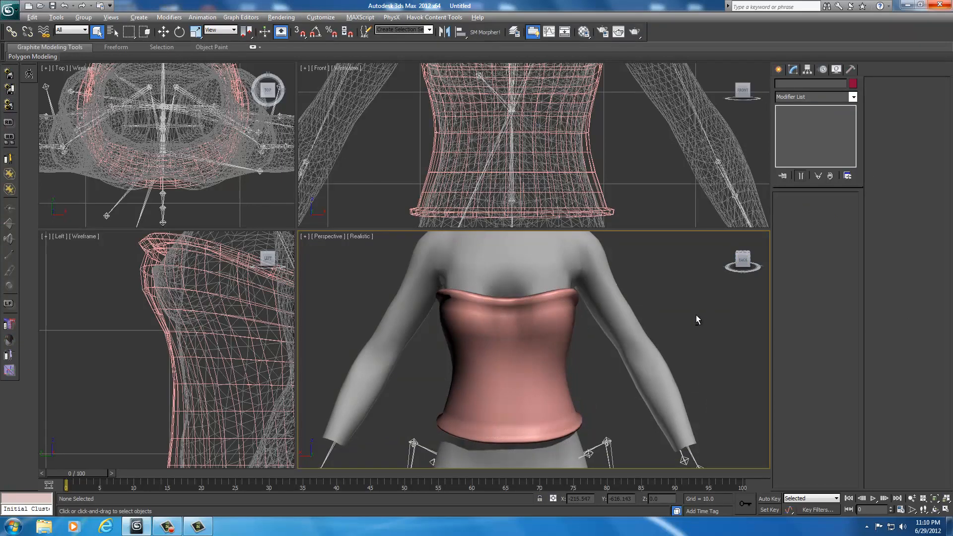
key("alt+w")
scroll(675, 315, "up", 3)
left_click(507, 304)
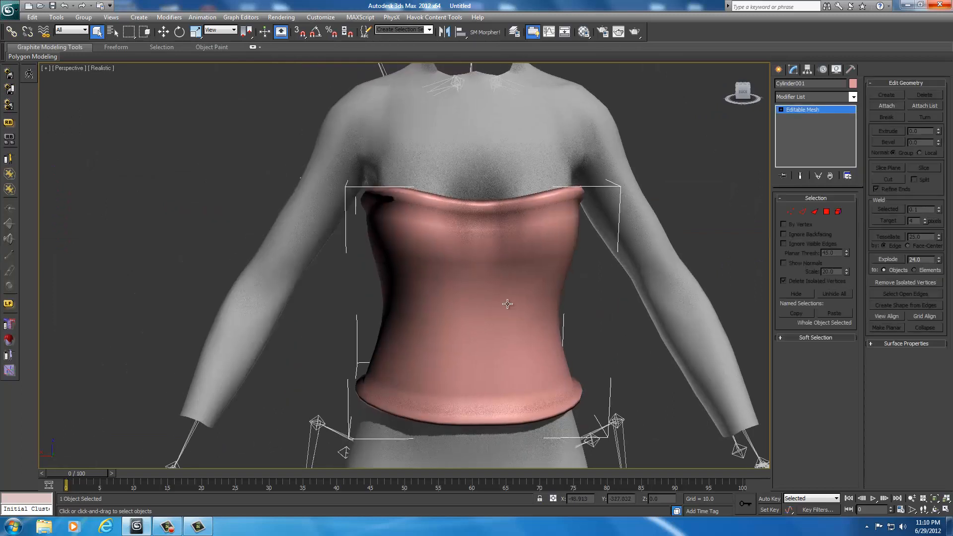
right_click(508, 304)
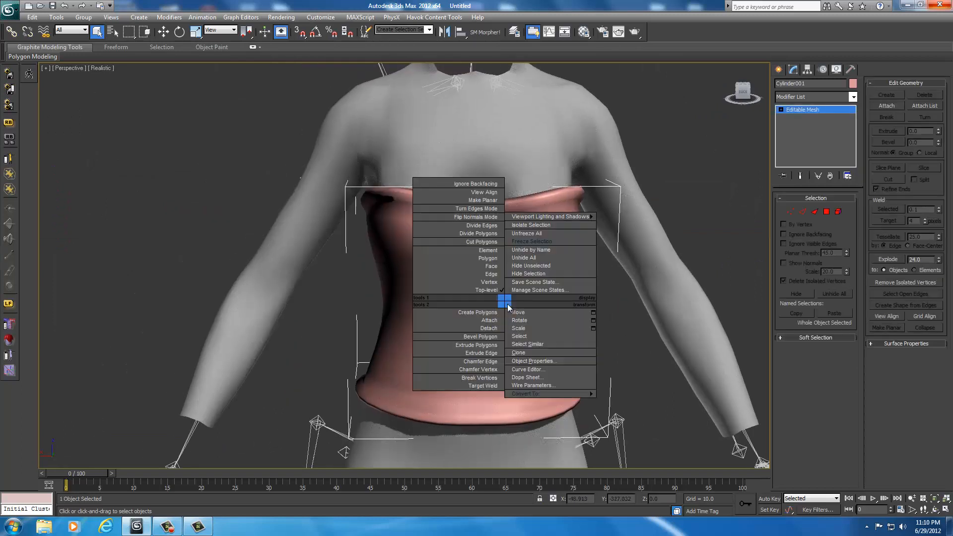
left_click(527, 265)
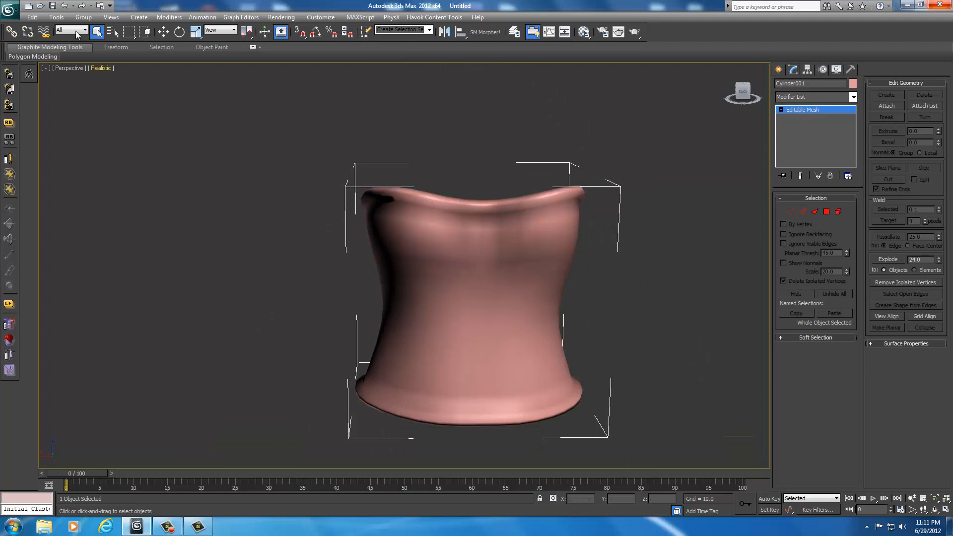
Open the Viewport Canvas painting tools and place their window beside the garment so the mesh is unobstructed.
left_click(62, 20)
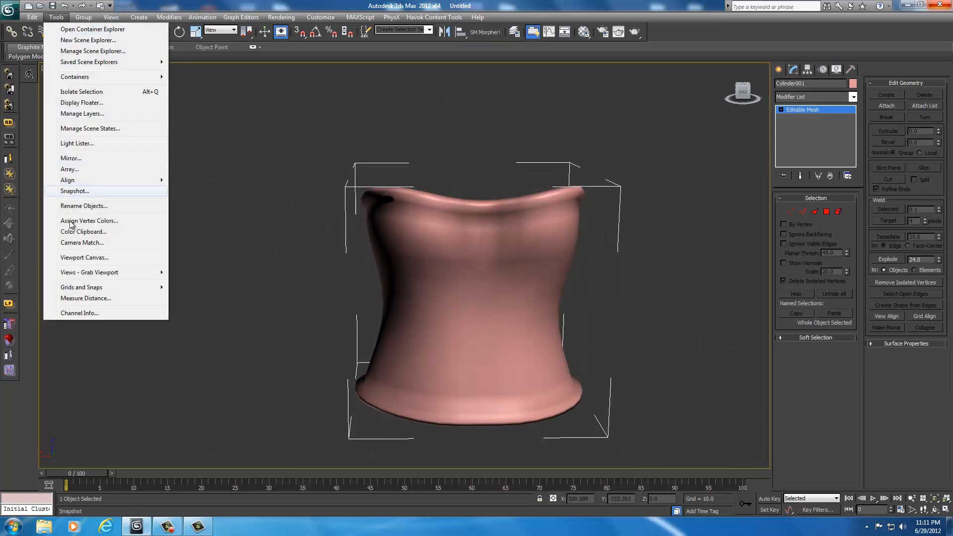
left_click(110, 259)
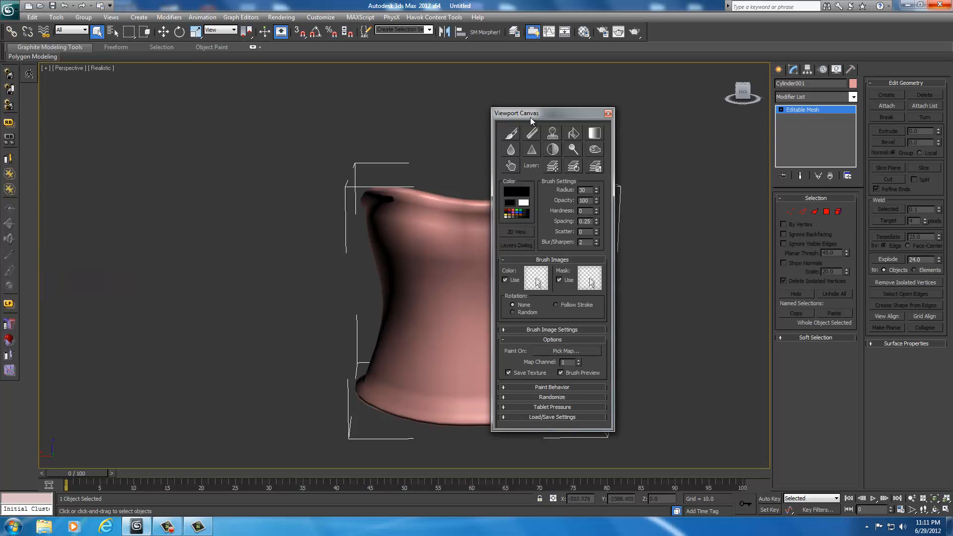
left_click_drag(561, 116, 168, 117)
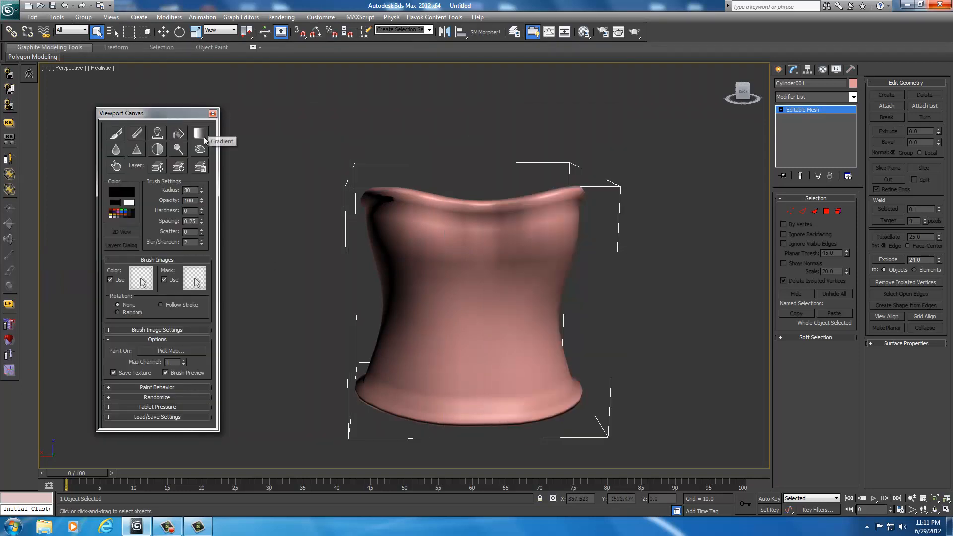
Start the Paint brush on the garment, assigning it a standard material and choosing Diffuse Color as the map to paint.
left_click(114, 135)
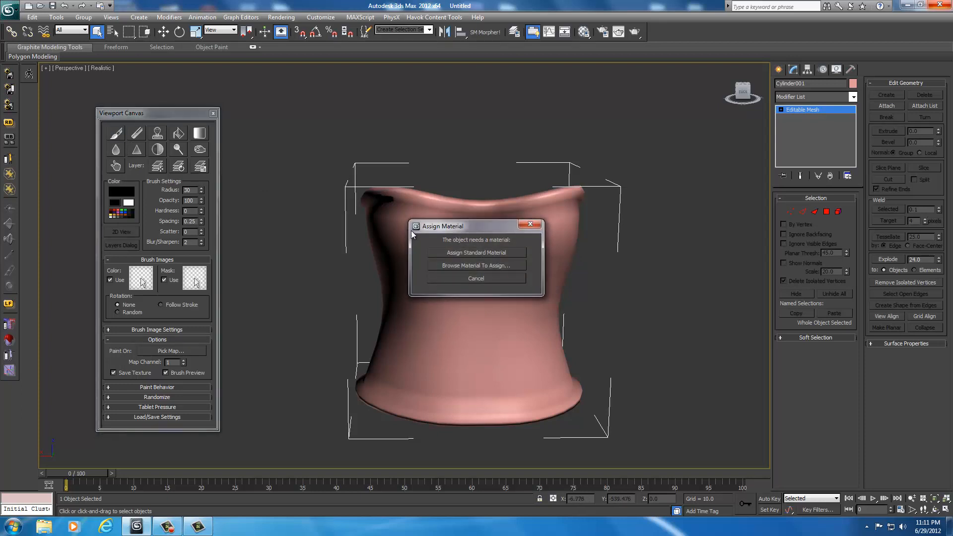
left_click_drag(469, 233, 663, 231)
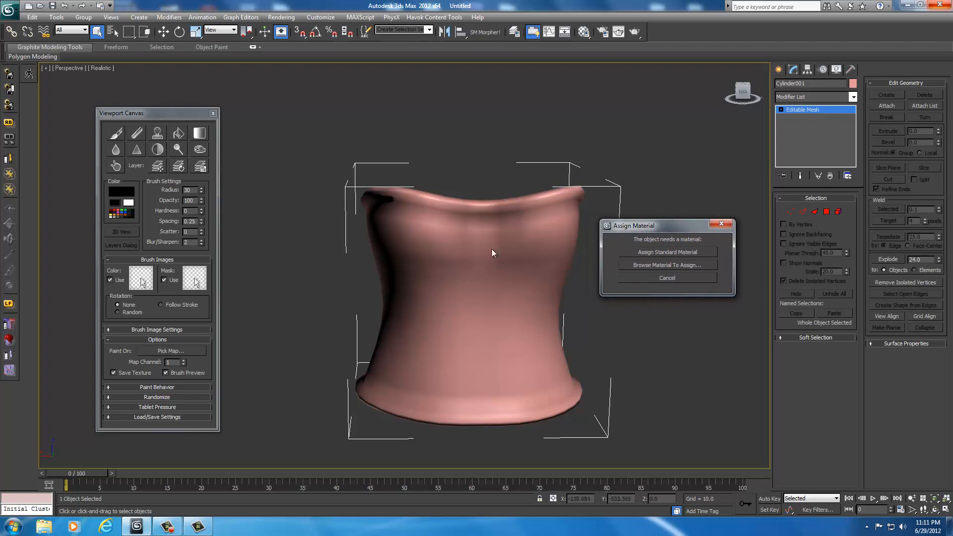
left_click(666, 252)
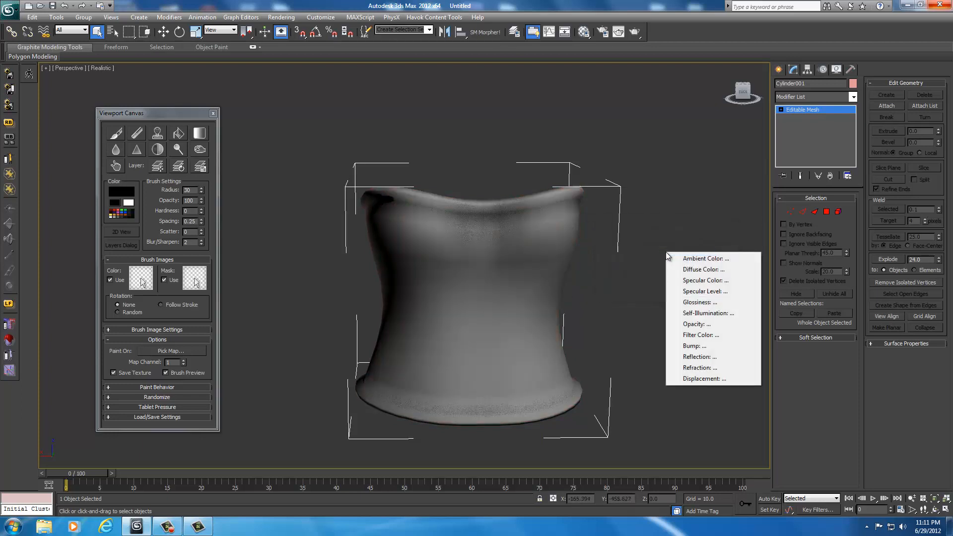
left_click(703, 270)
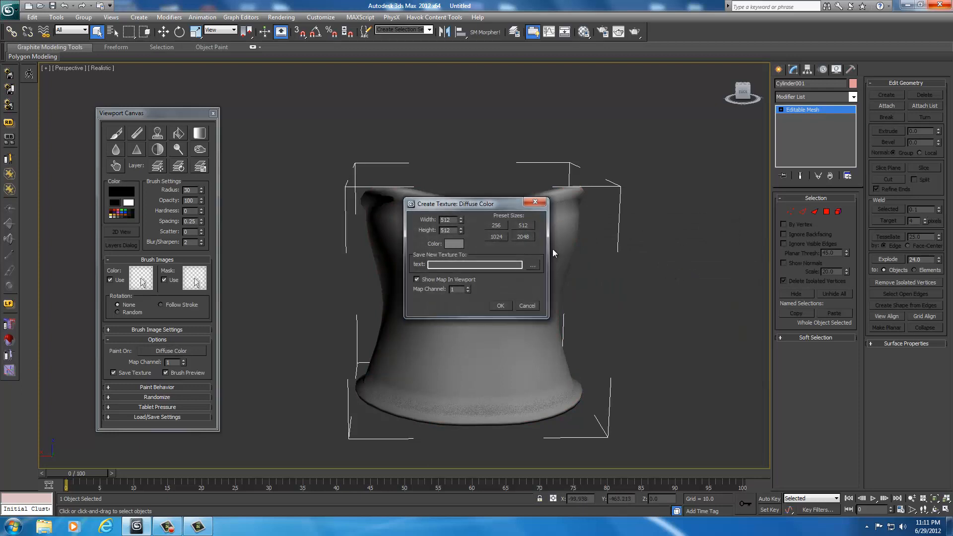
Set the new diffuse texture's size to 2048 by 2048 and its base color to a medium grey.
left_click(522, 237)
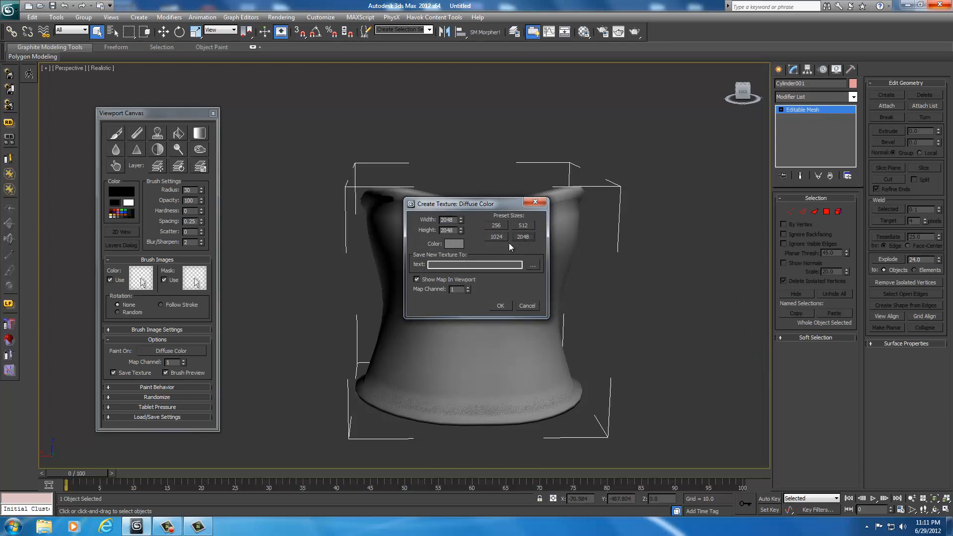
left_click(461, 243)
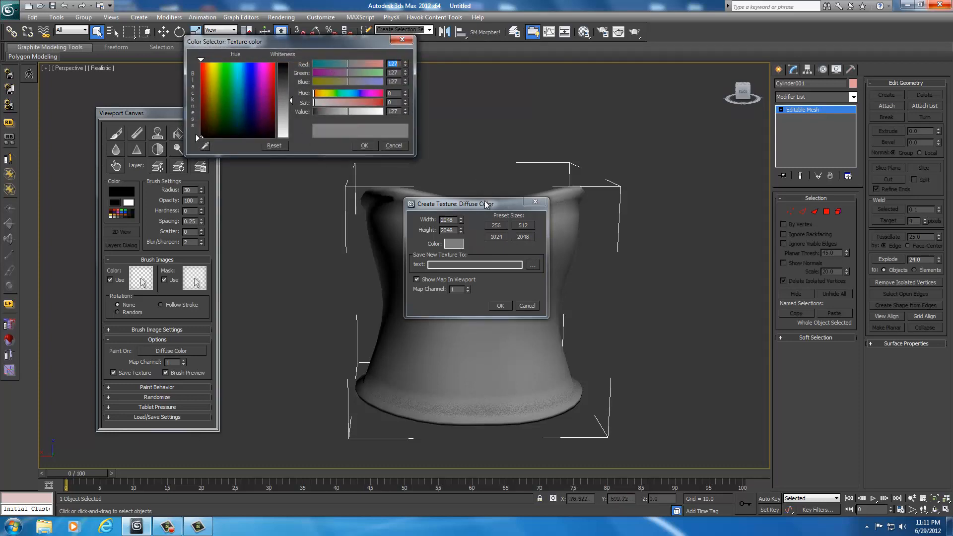
left_click_drag(486, 204, 712, 214)
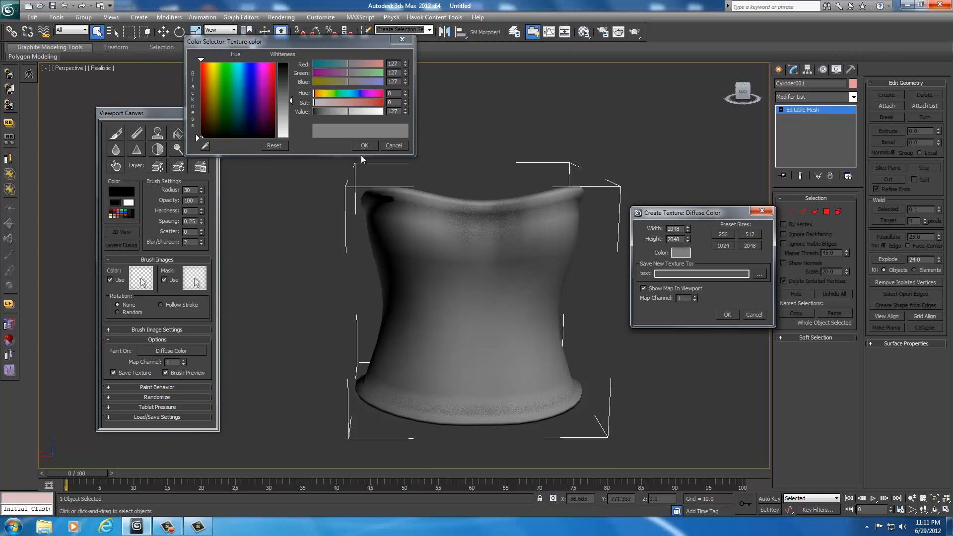
mouse_move(291, 101)
left_mouse_down()
mouse_move(291, 88)
mouse_move(290, 99)
left_mouse_up()
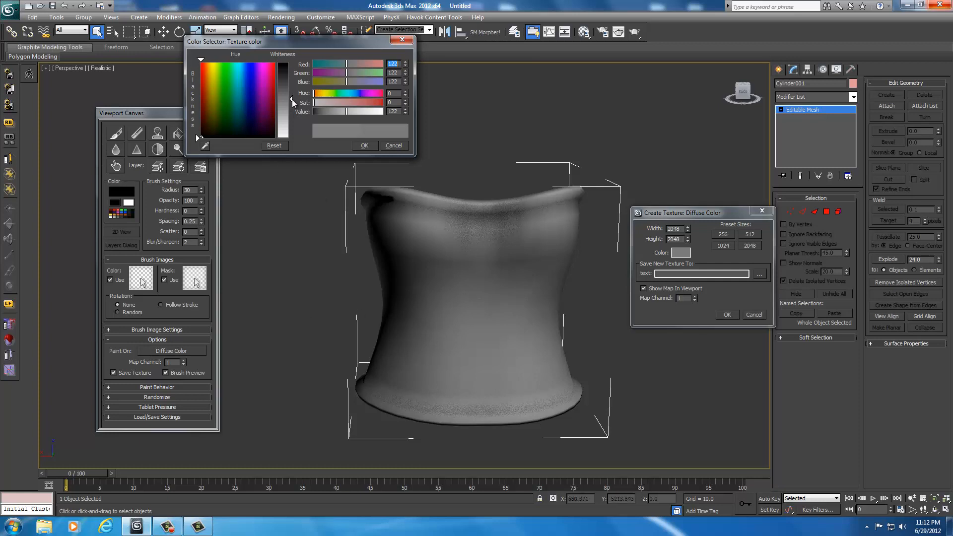
mouse_move(292, 100)
left_mouse_down()
mouse_move(292, 90)
mouse_move(288, 102)
left_mouse_up()
left_click(364, 146)
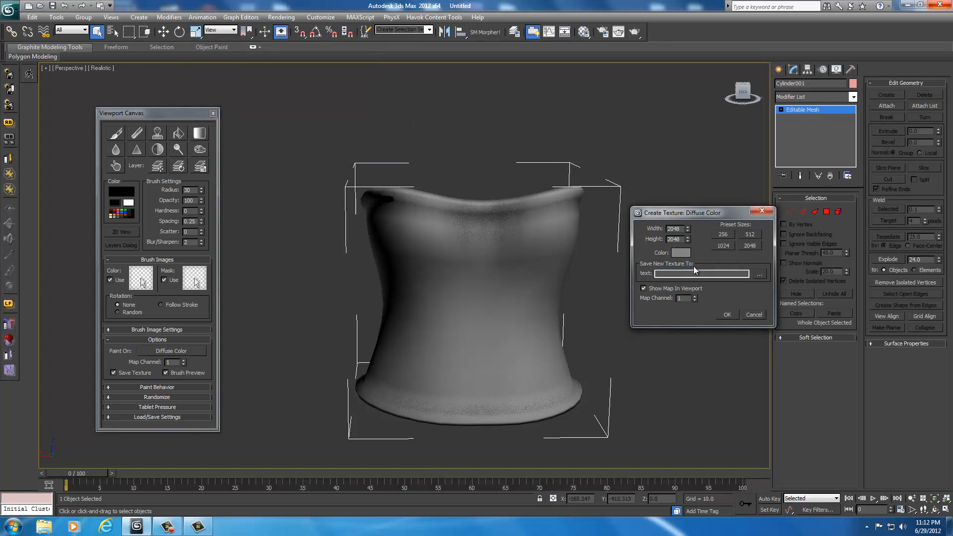
Browse for the new texture's save location and go to the UNP Custom Armors folder.
left_click(761, 275)
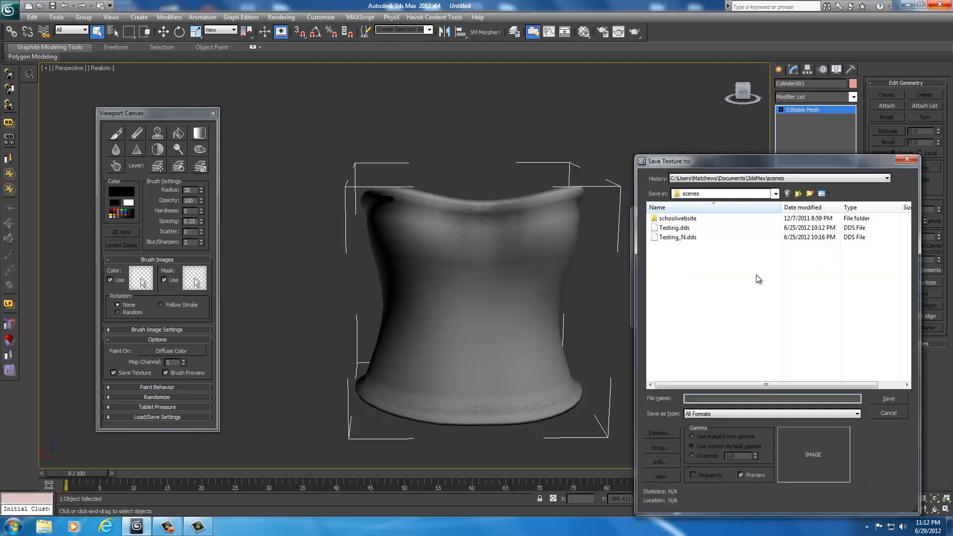
left_click_drag(695, 161, 362, 117)
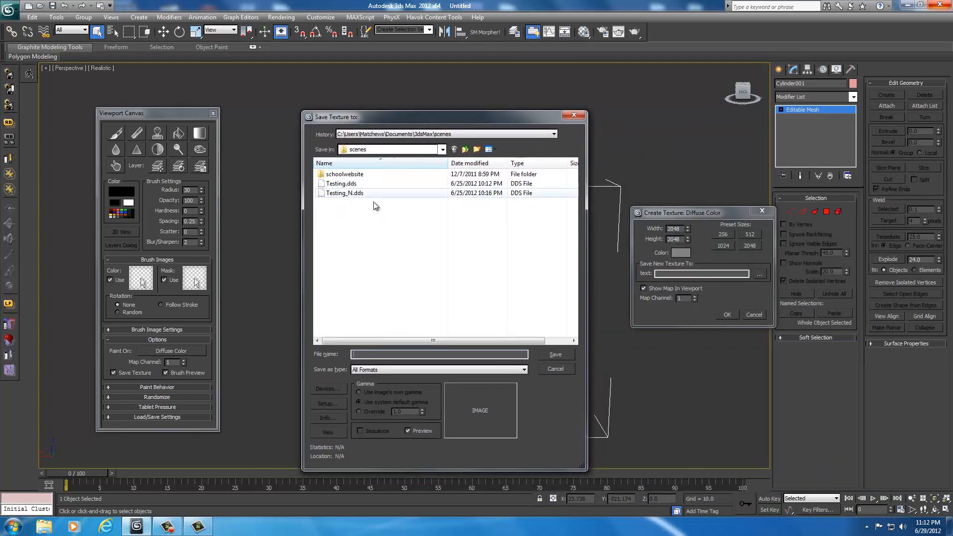
left_click(442, 149)
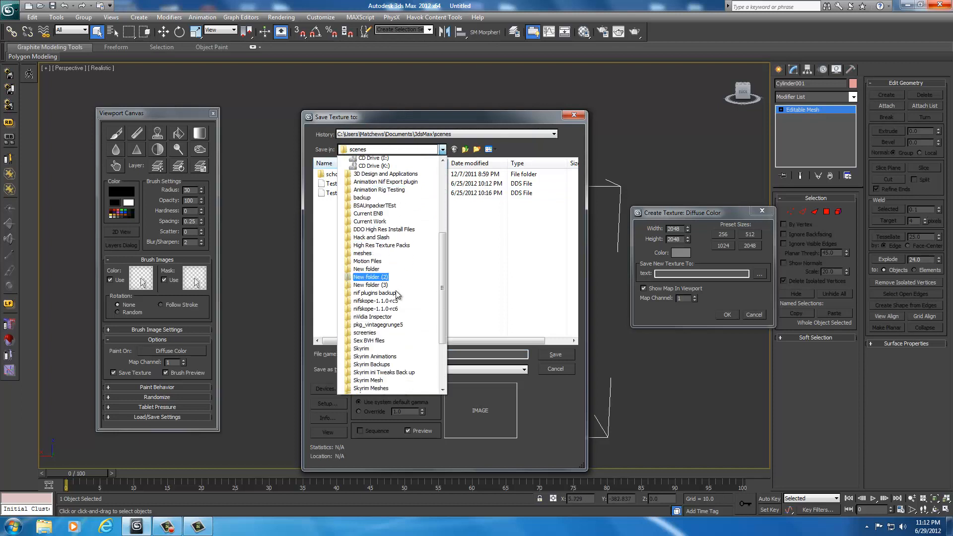
scroll(398, 298, "down", 5)
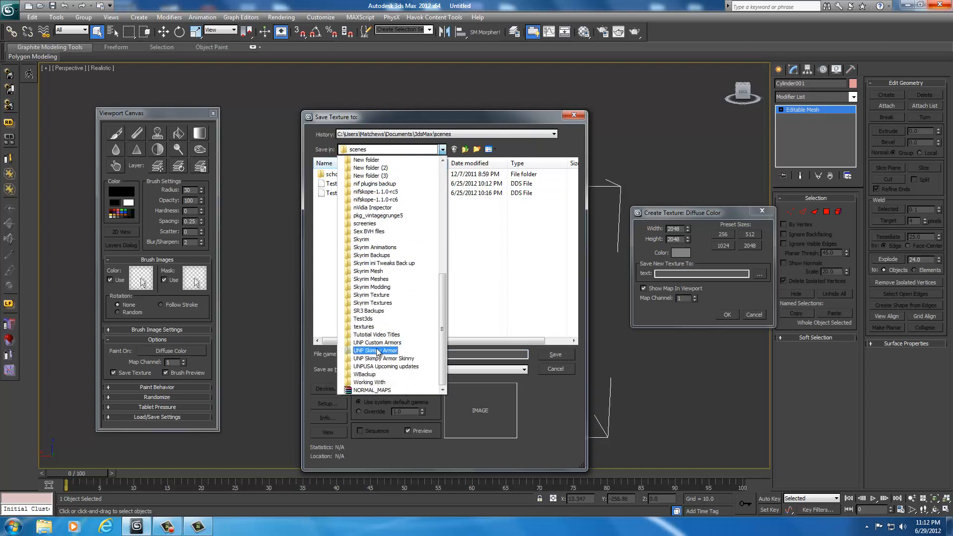
left_click(376, 351)
double_click(335, 185)
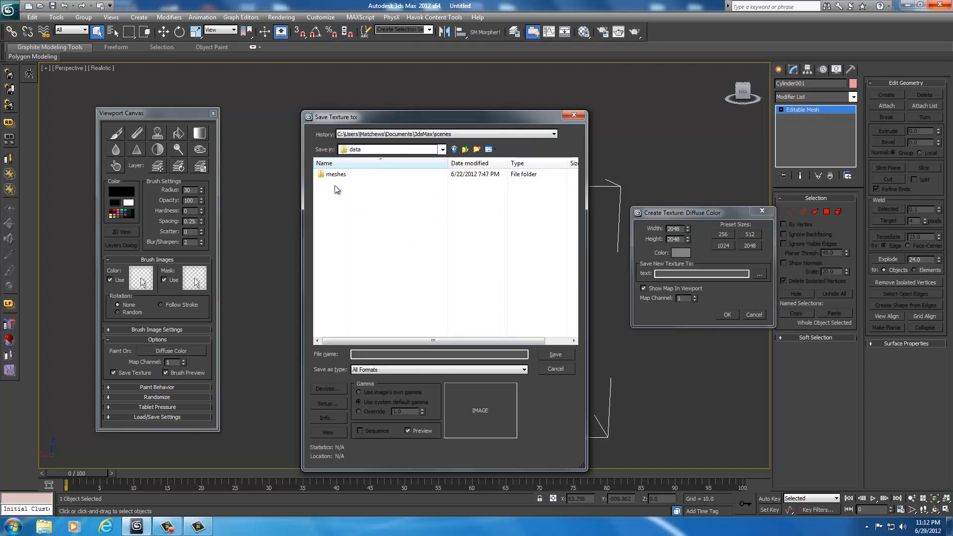
double_click(336, 174)
double_click(335, 175)
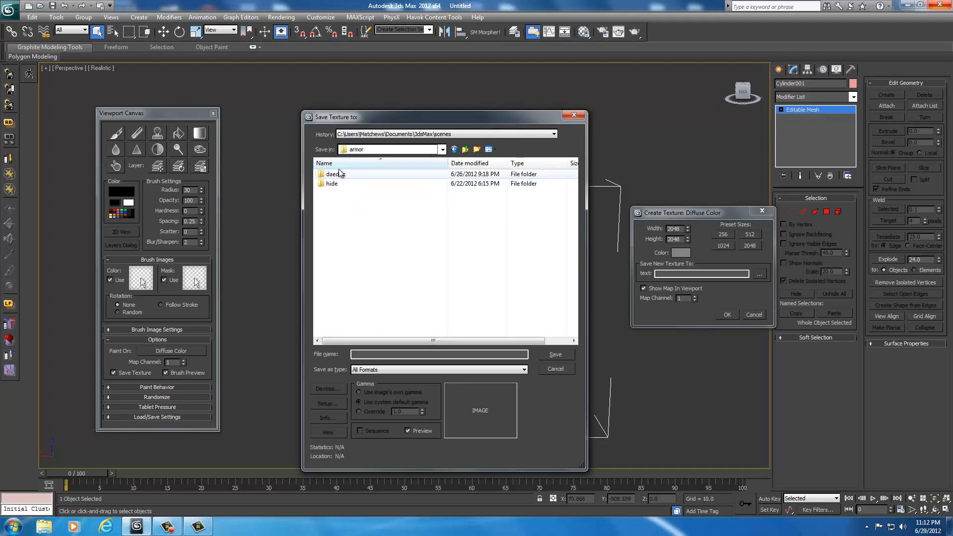
left_click(465, 150)
left_click(464, 150)
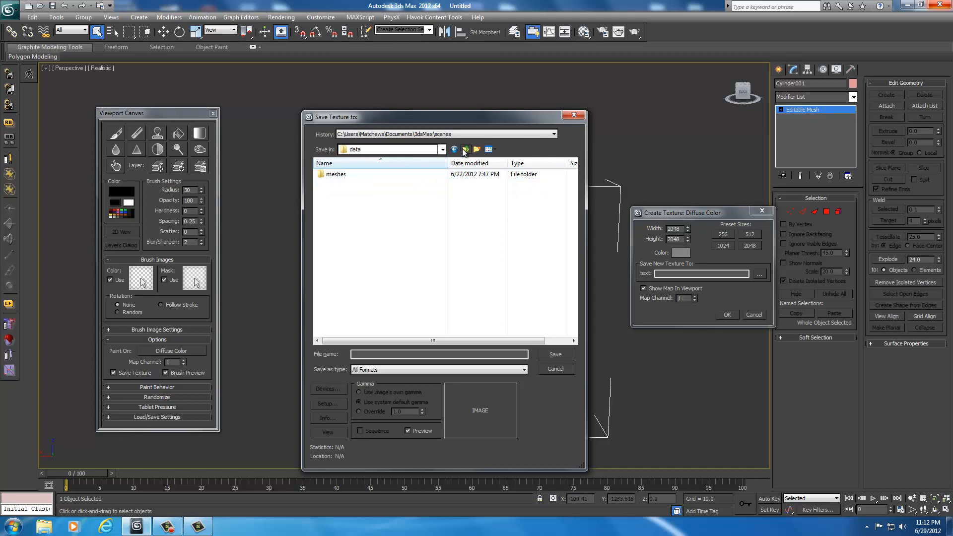
left_click(465, 150)
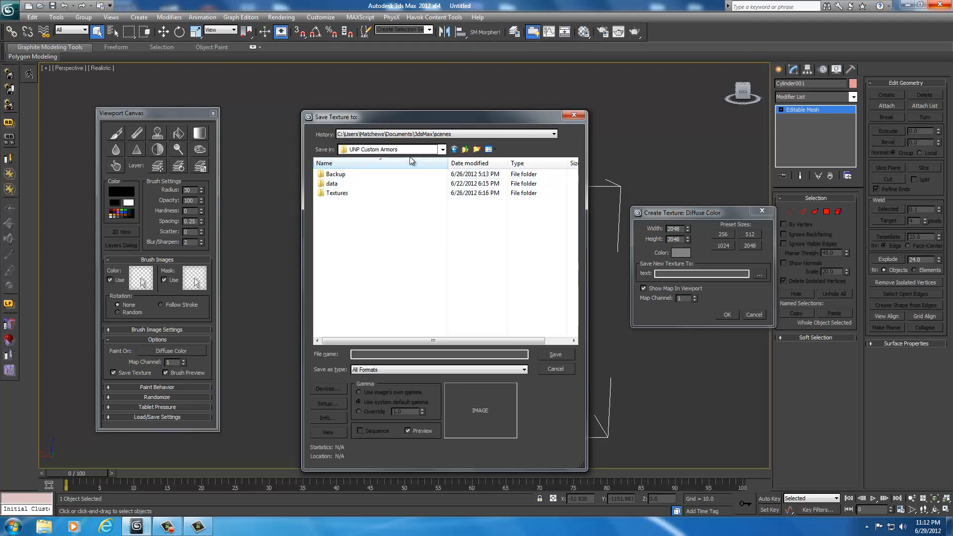
Save the texture in the Textures subfolder as Breastplate, in DDS format with the R8 G8 B8 surface format.
double_click(336, 193)
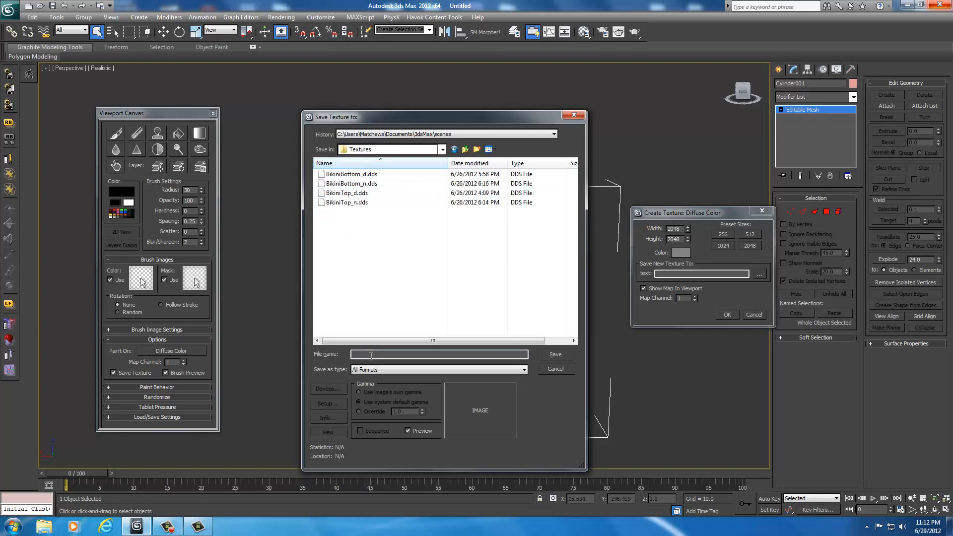
left_click(370, 354)
type("Breastplate")
left_click(419, 370)
left_click(388, 469)
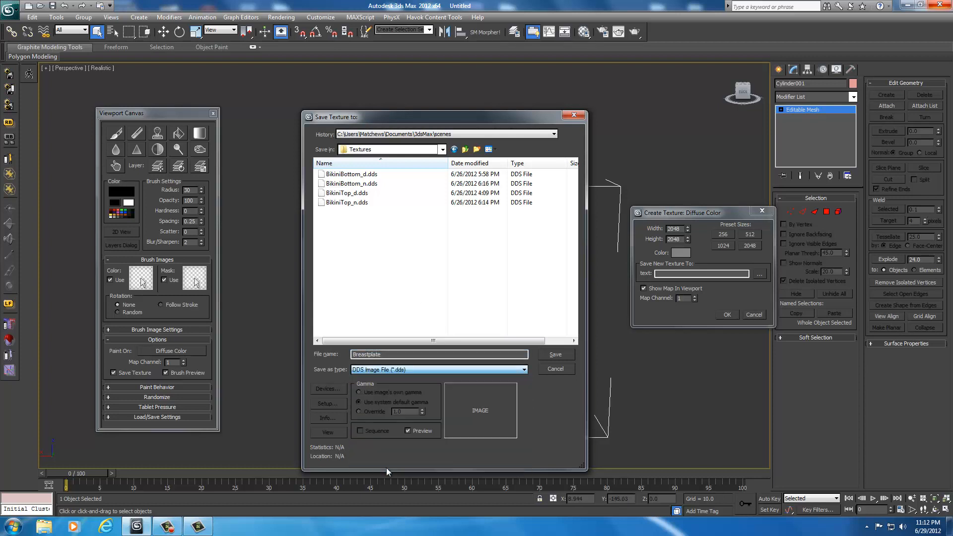
left_click(555, 354)
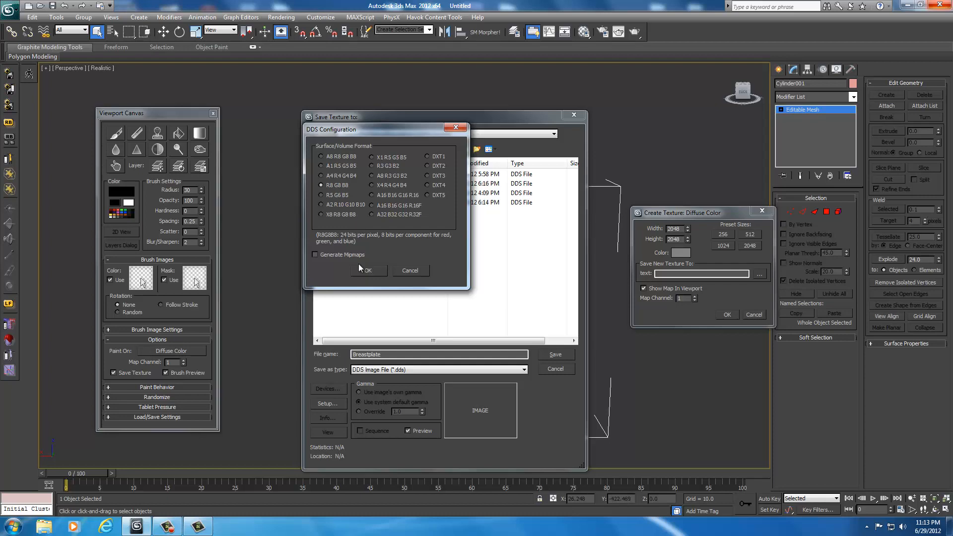
left_click(368, 272)
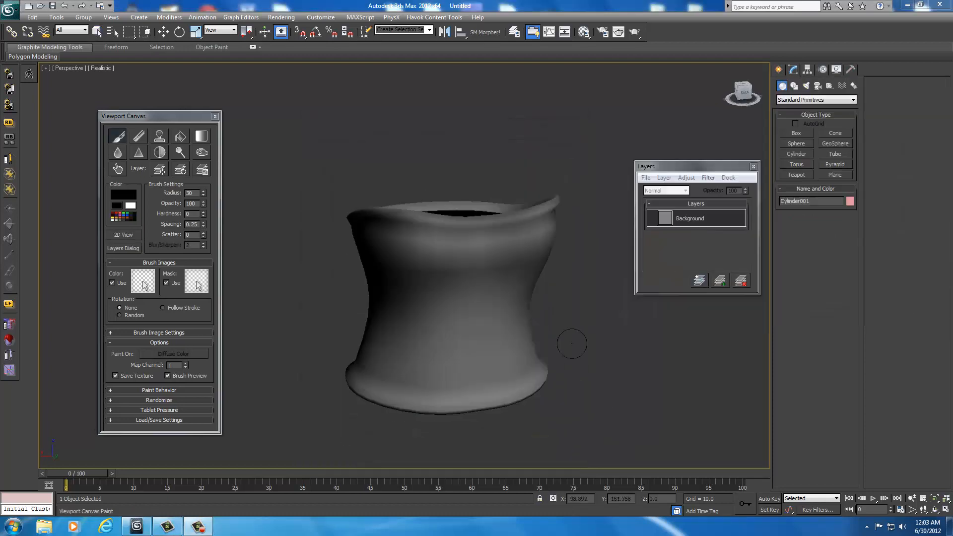
Add a new paint layer above the Background layer of the garment's texture.
left_click(477, 232)
left_click(720, 282)
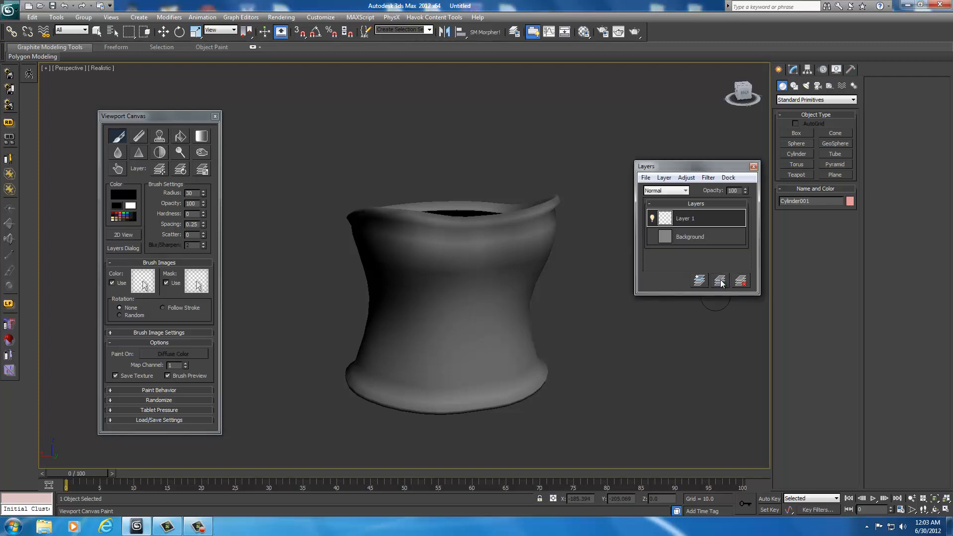
Examine the garment's surface from several angles and distances with the paint brush active.
middle_click_drag(581, 262, 504, 278)
scroll(569, 274, "up", 3)
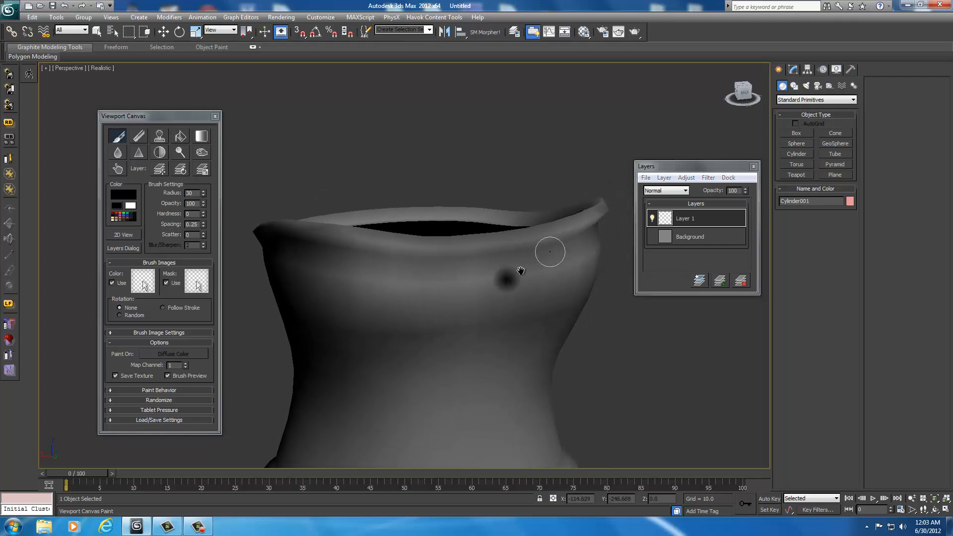
scroll(575, 265, "down", 4)
scroll(517, 273, "up", 4)
scroll(521, 270, "down", 2)
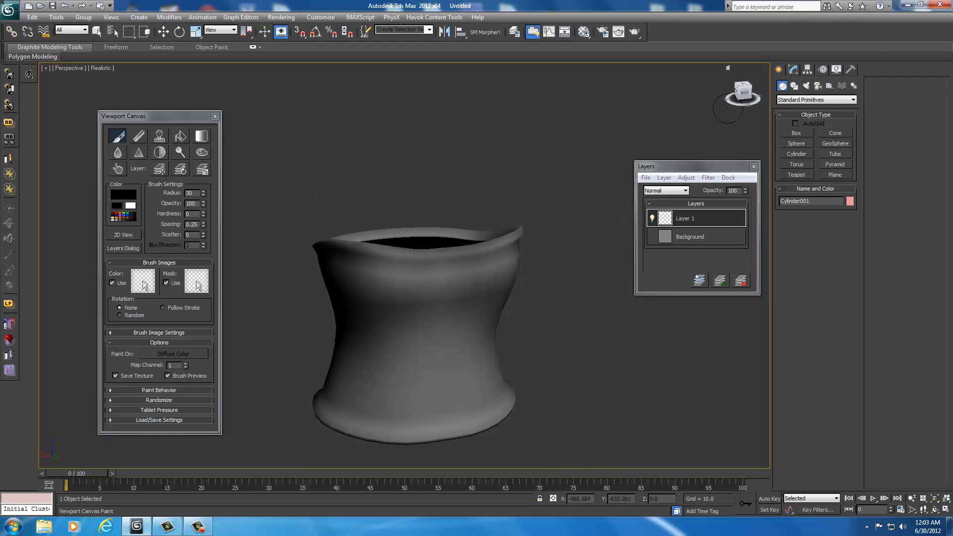
left_click(742, 91)
mouse_move(737, 89)
left_mouse_down()
mouse_move(760, 90)
mouse_move(730, 92)
left_mouse_up()
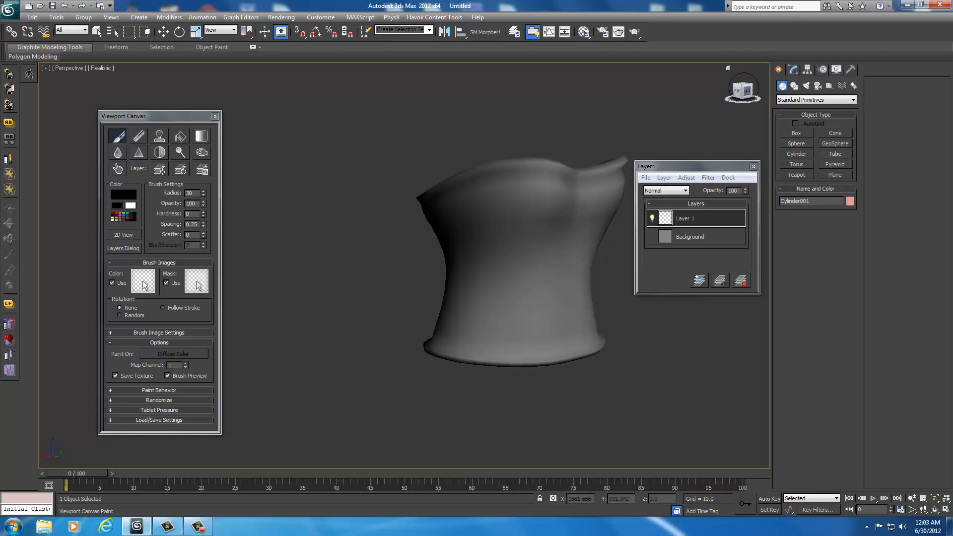
left_click_drag(749, 90, 732, 89)
scroll(504, 268, "up", 3)
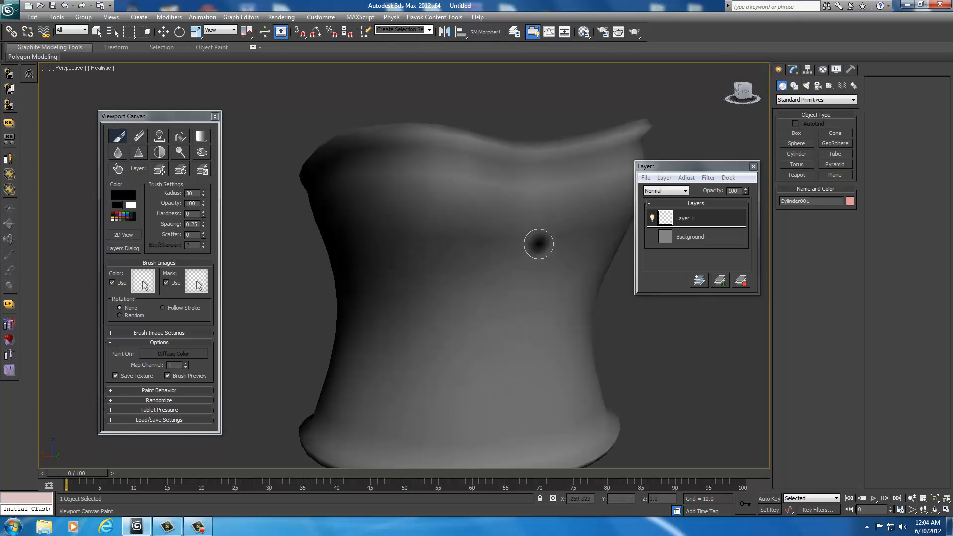
middle_click_drag(538, 244, 515, 258)
scroll(515, 259, "down", 3)
scroll(452, 262, "up", 3)
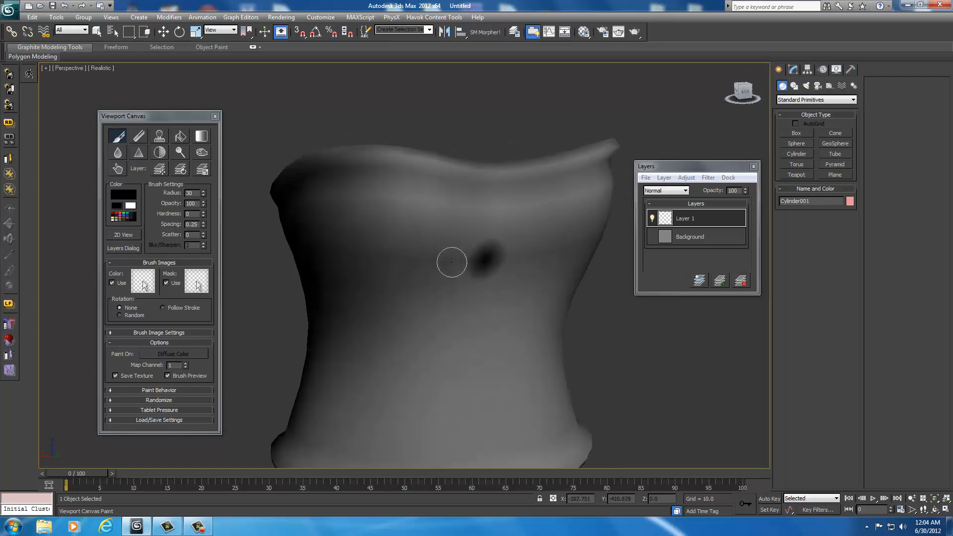
middle_click_drag(471, 227, 463, 249)
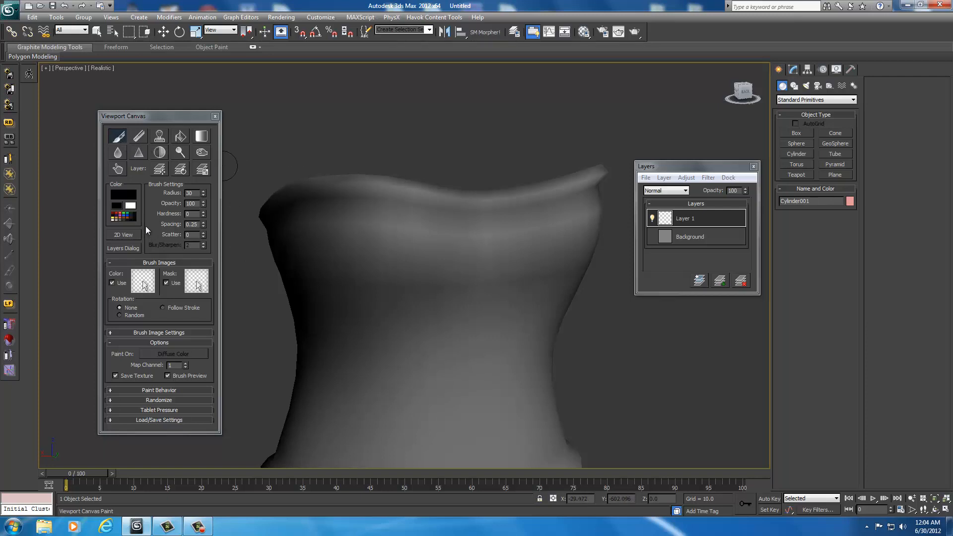
Choose the Rough mask preset for the paint brush and preview it on the garment's surface.
left_click(199, 286)
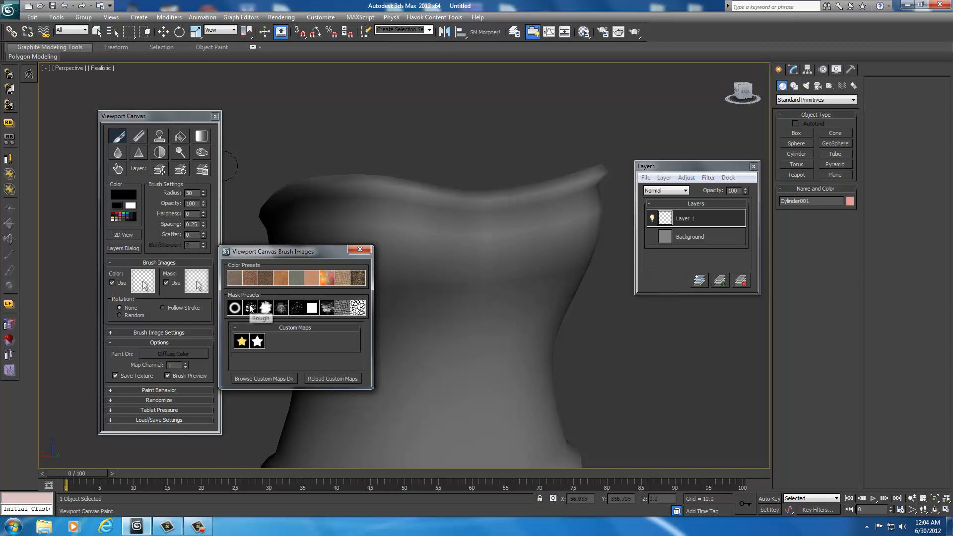
left_click(143, 286)
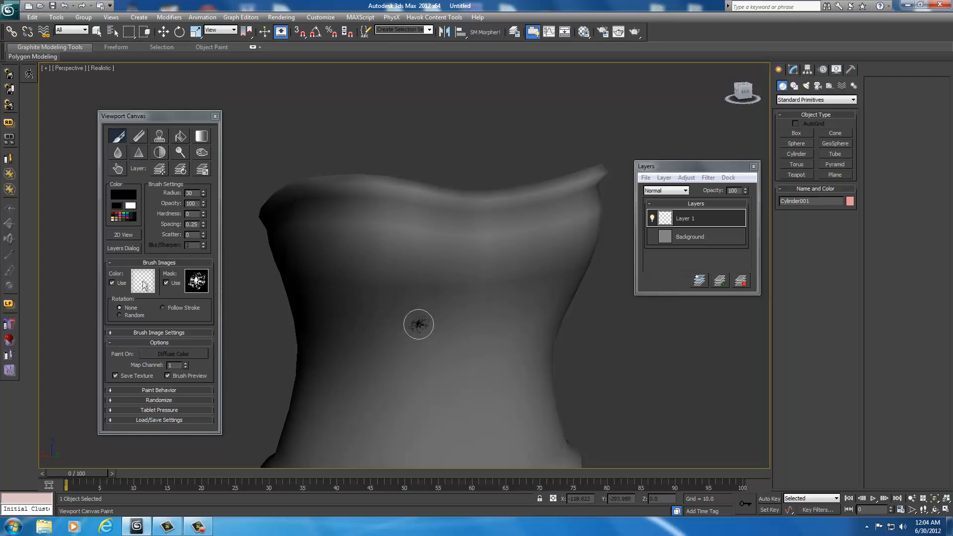
middle_click_drag(442, 320, 421, 305)
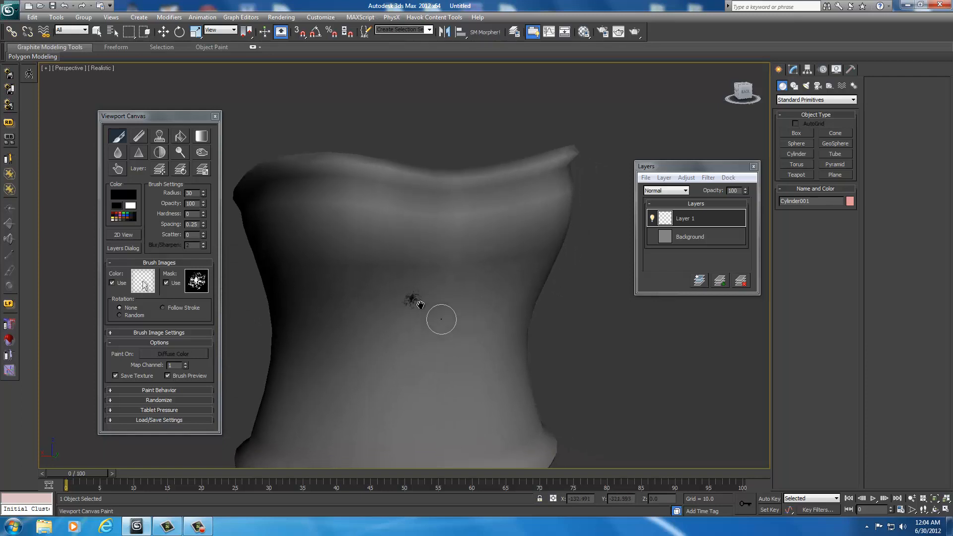
scroll(420, 305, "down", 2)
scroll(420, 304, "up", 2)
Switch to the Fill tool and turn off the use of the brush mask image.
left_click(178, 138)
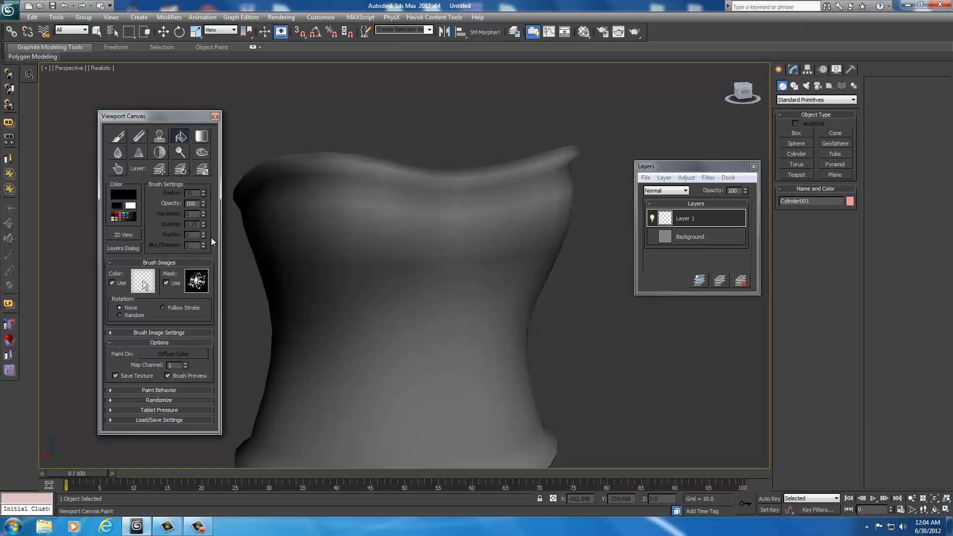
left_click(197, 280)
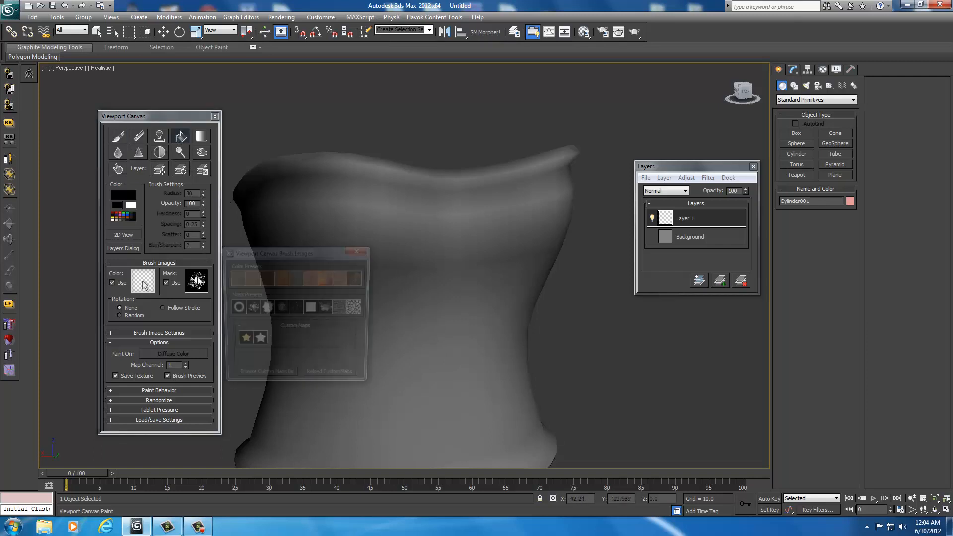
left_click(360, 250)
left_click(168, 284)
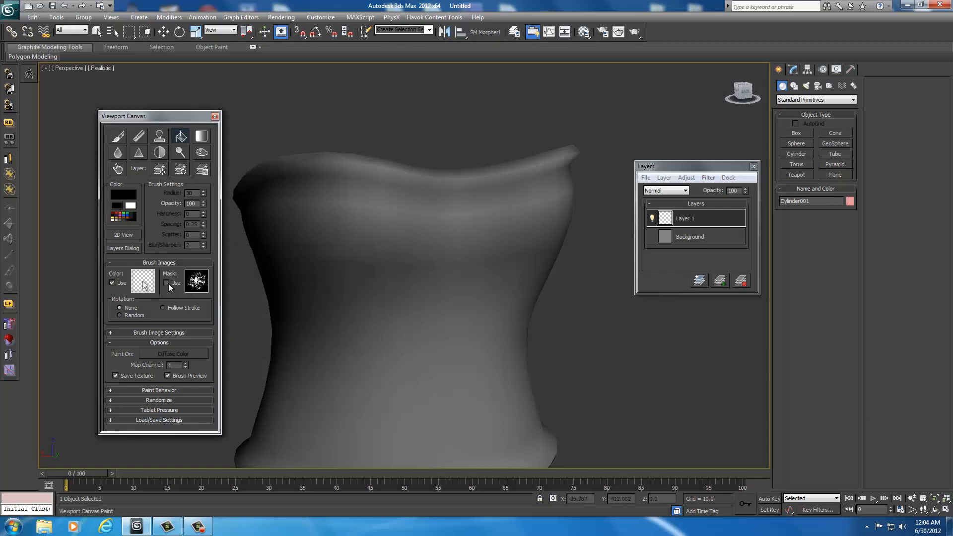
Set the paint colour to a neutral grey with a value of 136 and fill the garment on Layer 1.
left_click(121, 196)
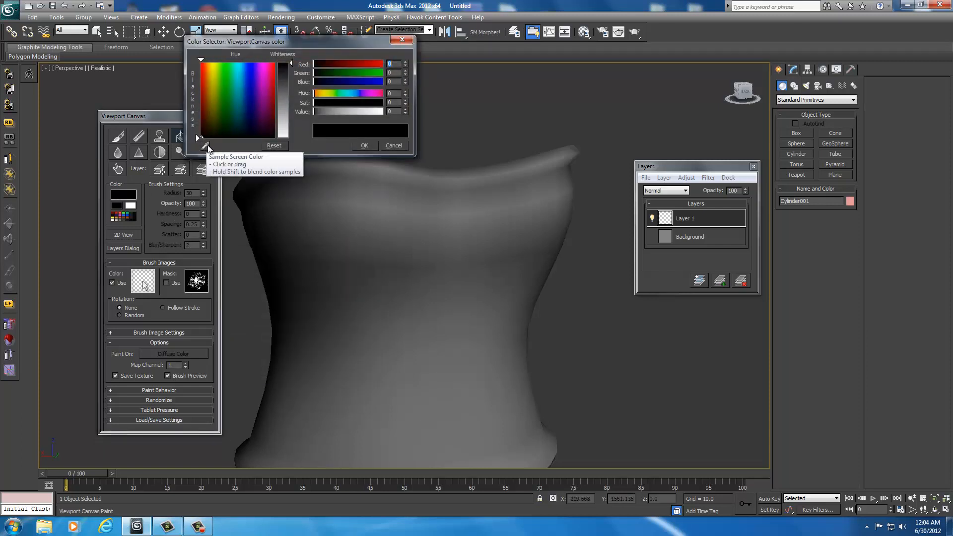
left_click(205, 145)
left_click(362, 297)
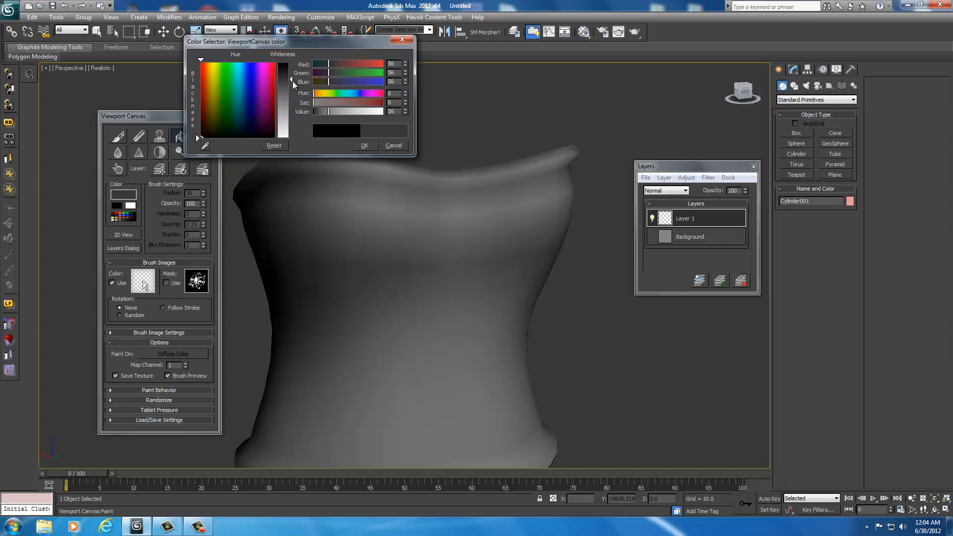
left_click_drag(292, 79, 291, 104)
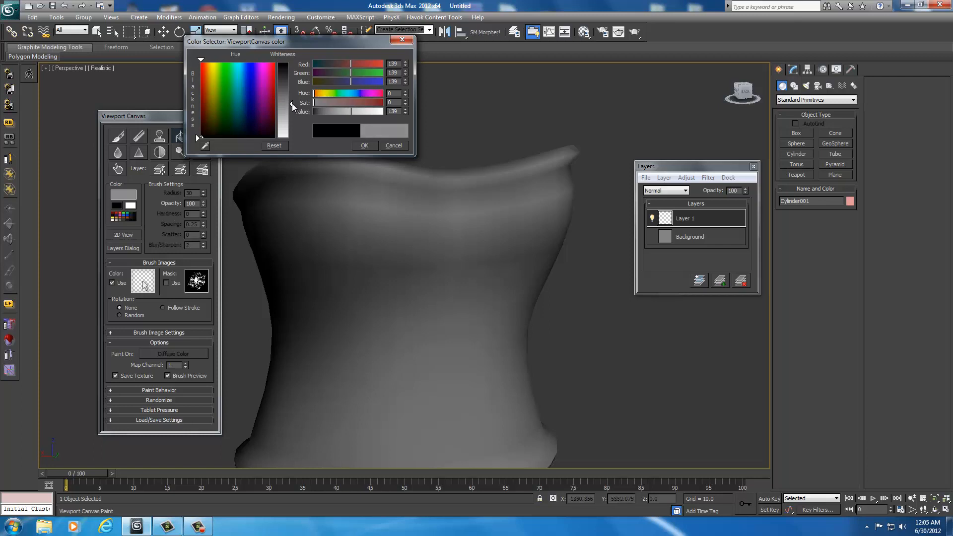
left_click(365, 146)
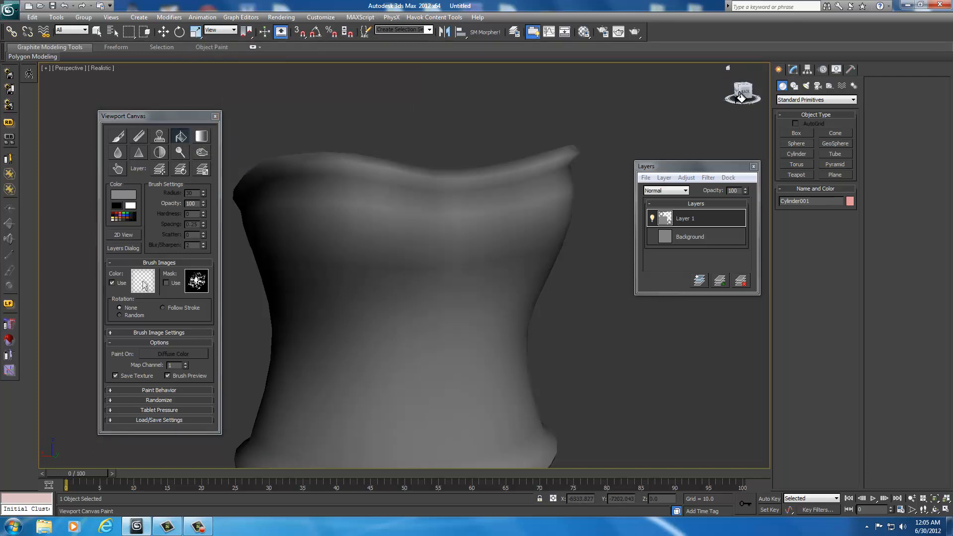
Lighten the paint colour to a neutral grey of 154 and fill the garment on Layer 1 with it.
left_click(125, 195)
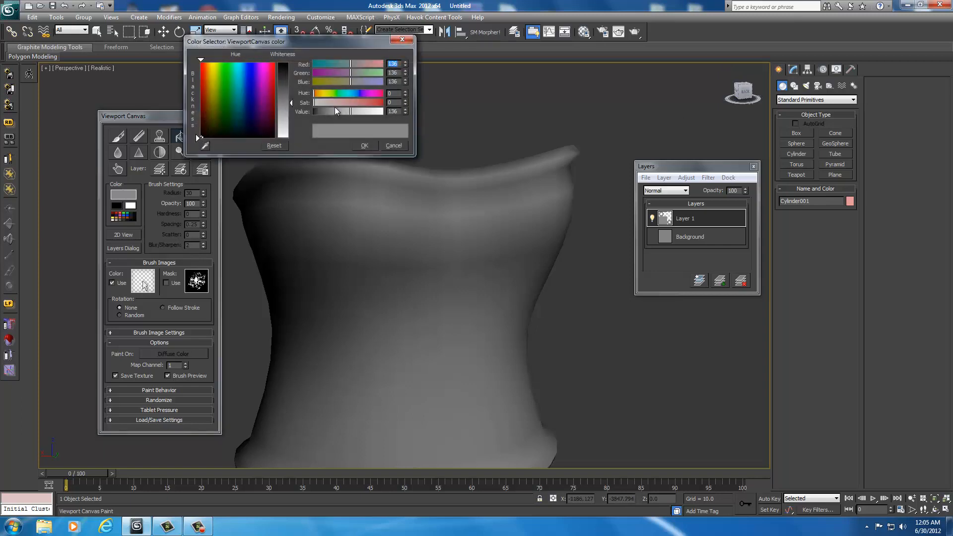
left_click_drag(290, 102, 304, 118)
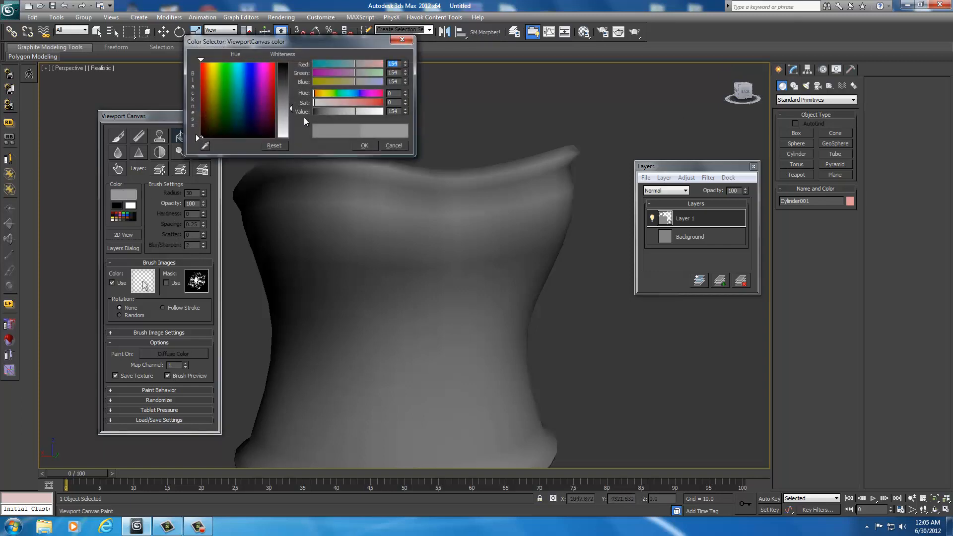
left_click(370, 146)
left_click(387, 275)
mouse_move(744, 93)
left_mouse_down()
mouse_move(767, 95)
mouse_move(113, 95)
mouse_move(187, 85)
mouse_move(768, 88)
mouse_move(756, 99)
left_mouse_up()
scroll(537, 197, "down", 3)
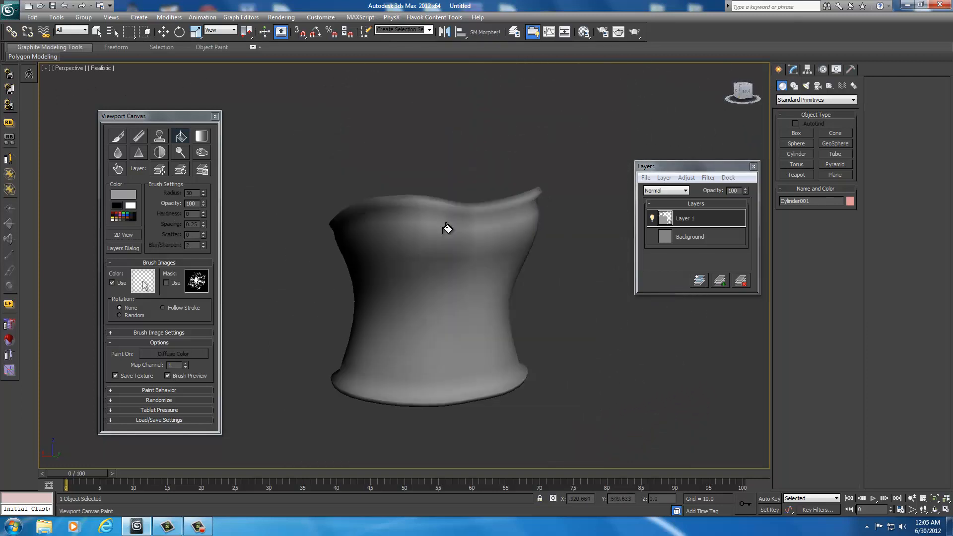
middle_click_drag(447, 228, 436, 222)
scroll(436, 222, "up", 2)
scroll(441, 223, "down", 2)
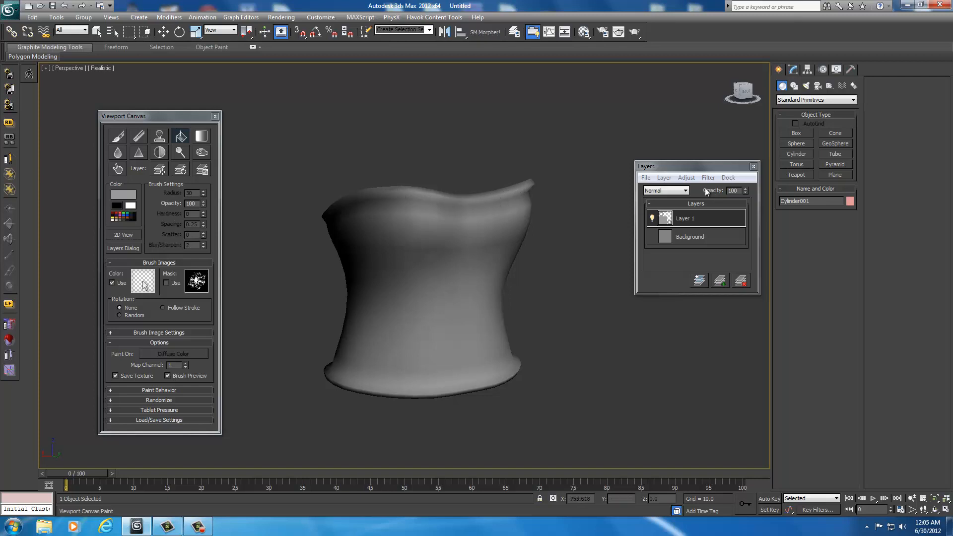
Add a new paint layer above Layer 1 and turn the brush mask image back on.
left_click(720, 281)
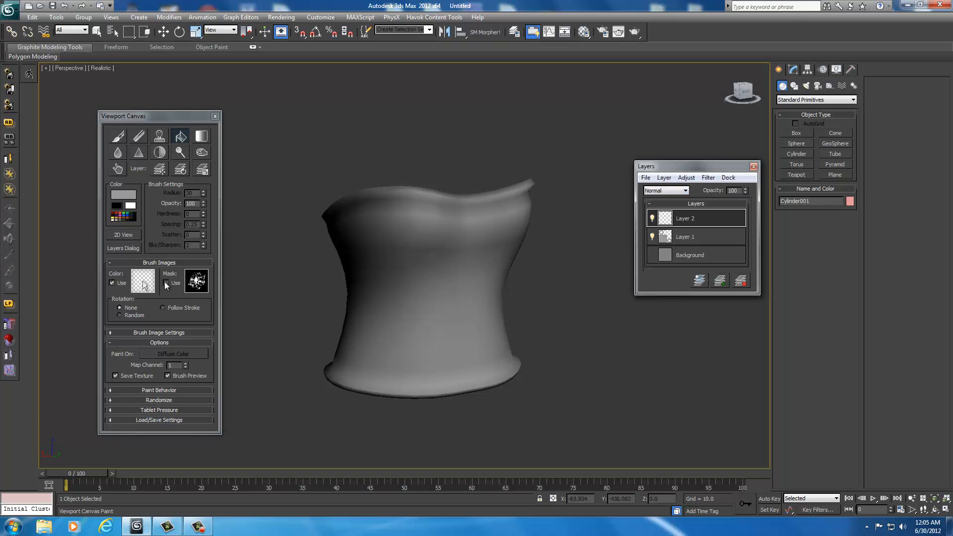
left_click(166, 283)
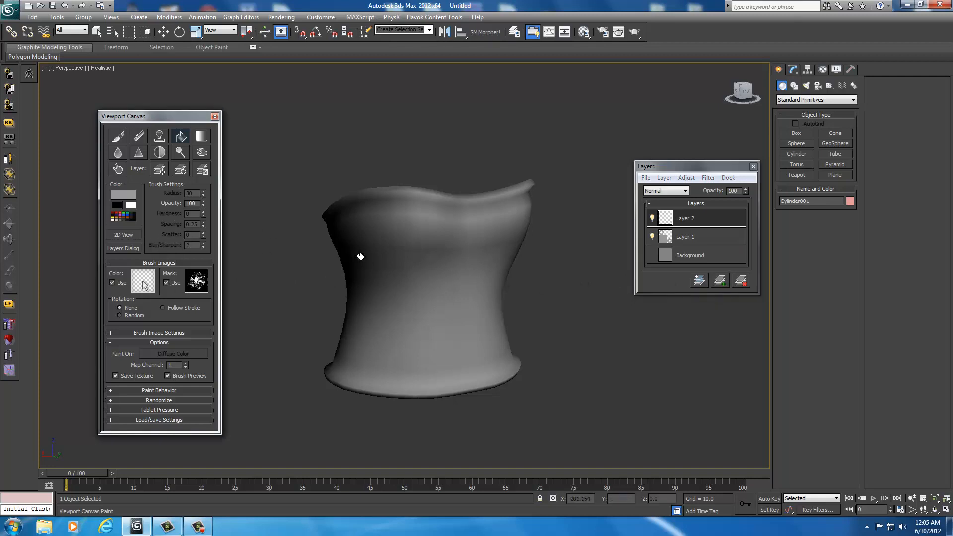
scroll(349, 263, "up", 5)
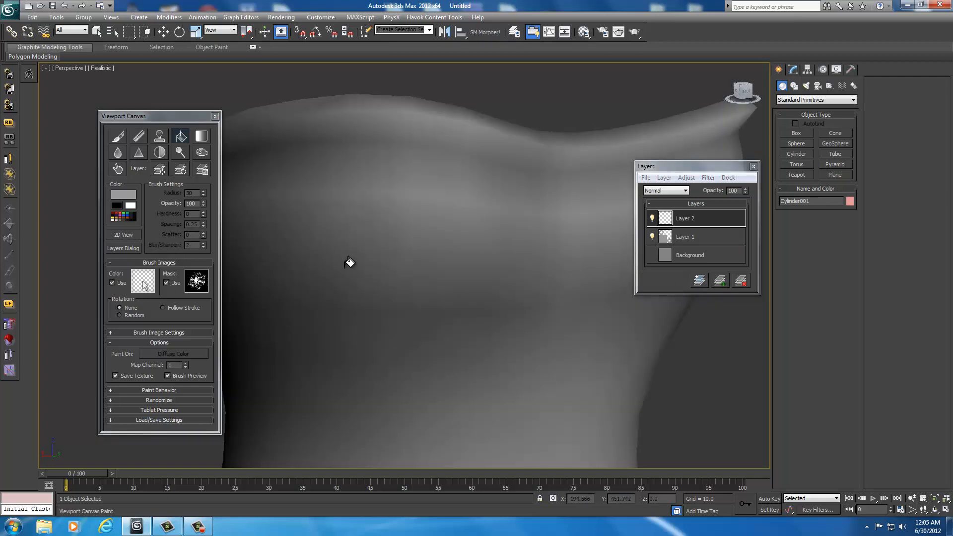
Activate the paint brush with a radius of 80 and set its colour to a dark neutral grey of 44.
left_click(117, 143)
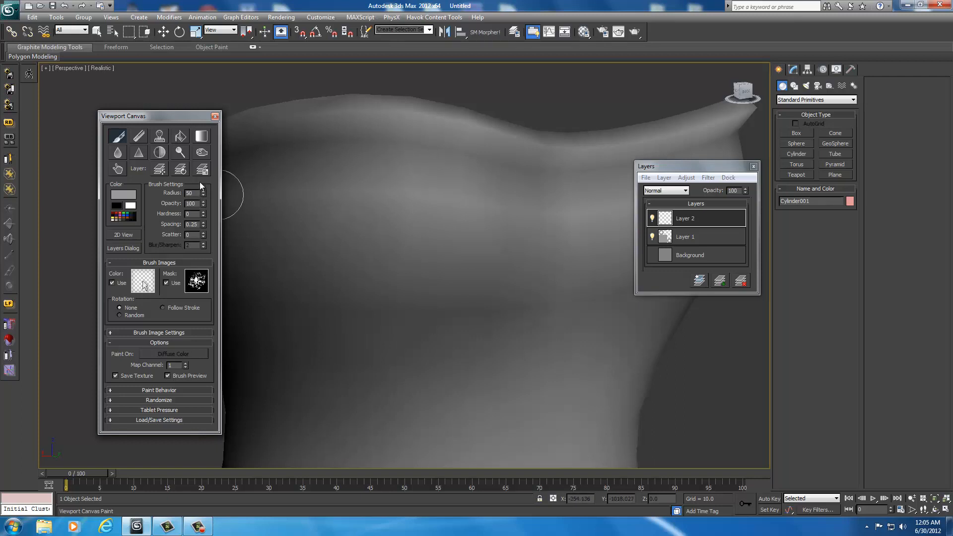
left_click_drag(203, 191, 203, 187)
left_click(121, 195)
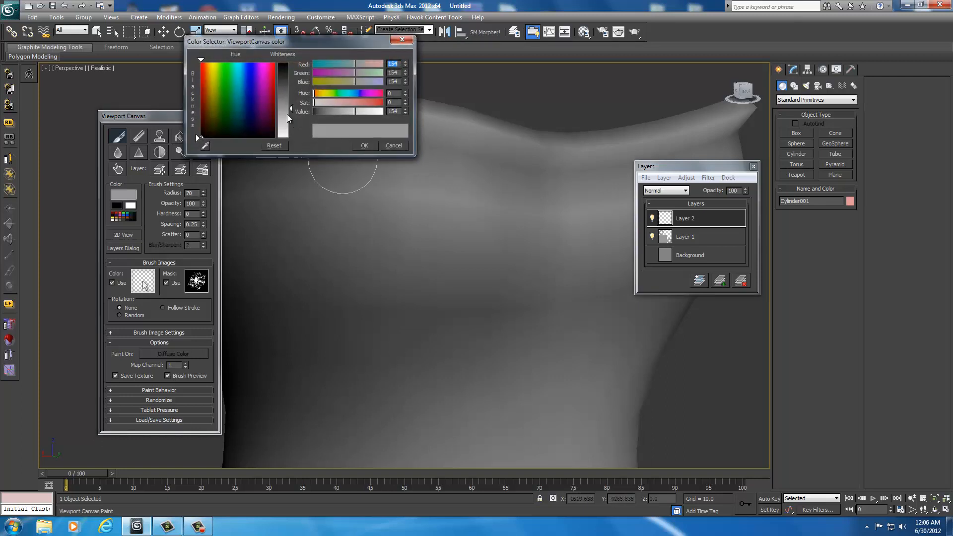
left_click_drag(291, 109, 289, 76)
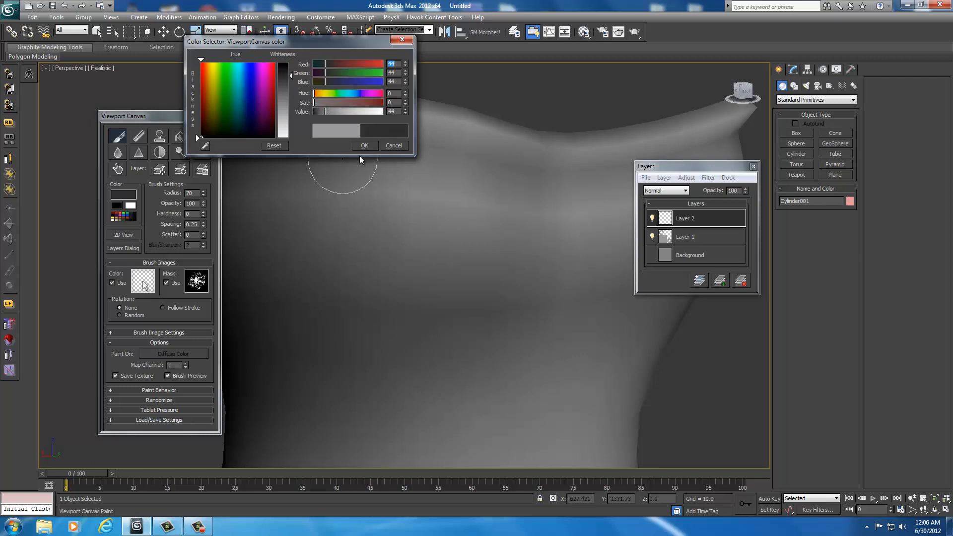
left_click(363, 146)
left_click_drag(395, 151, 381, 181)
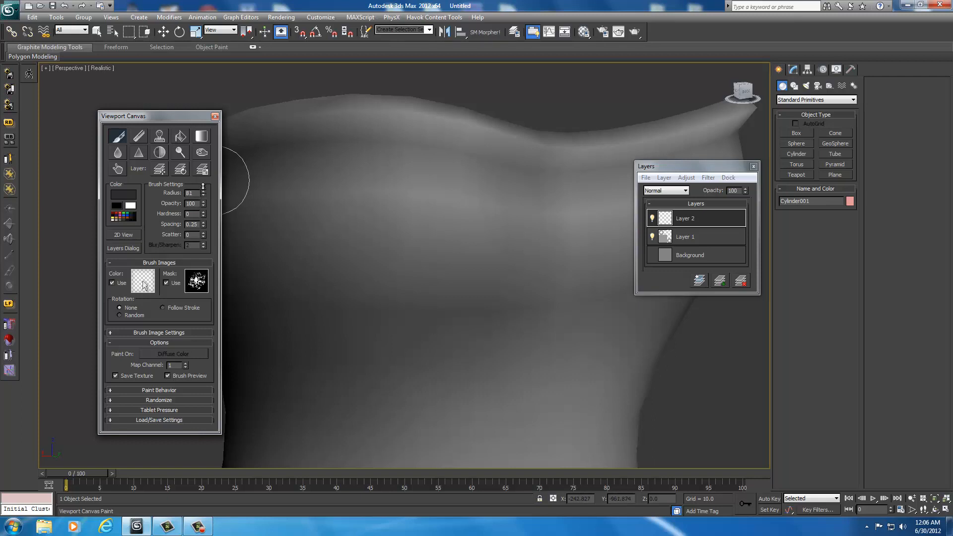
Try a dark test stroke beneath the garment's upper rim and undo it.
mouse_move(325, 164)
left_mouse_down()
mouse_move(362, 153)
mouse_move(512, 160)
mouse_move(337, 141)
left_mouse_up()
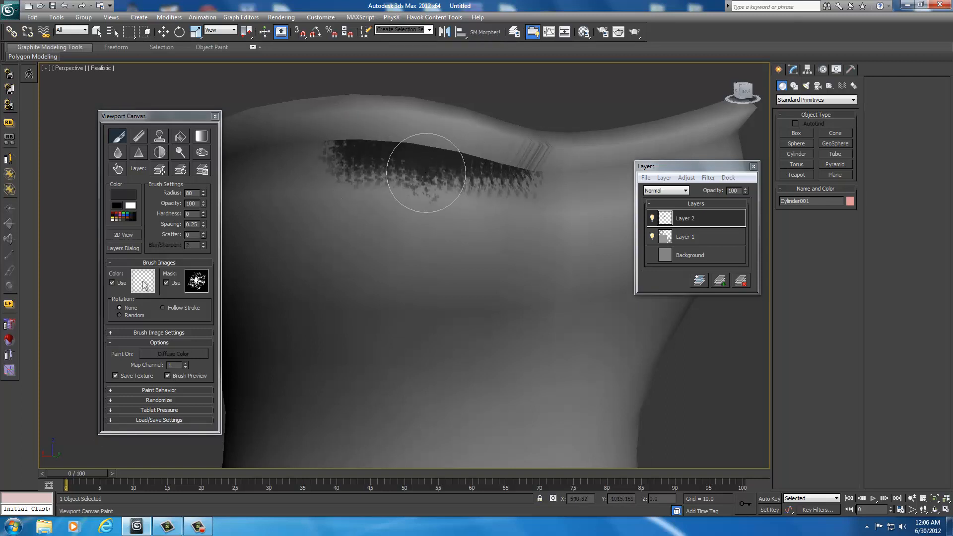
key("ctrl+z")
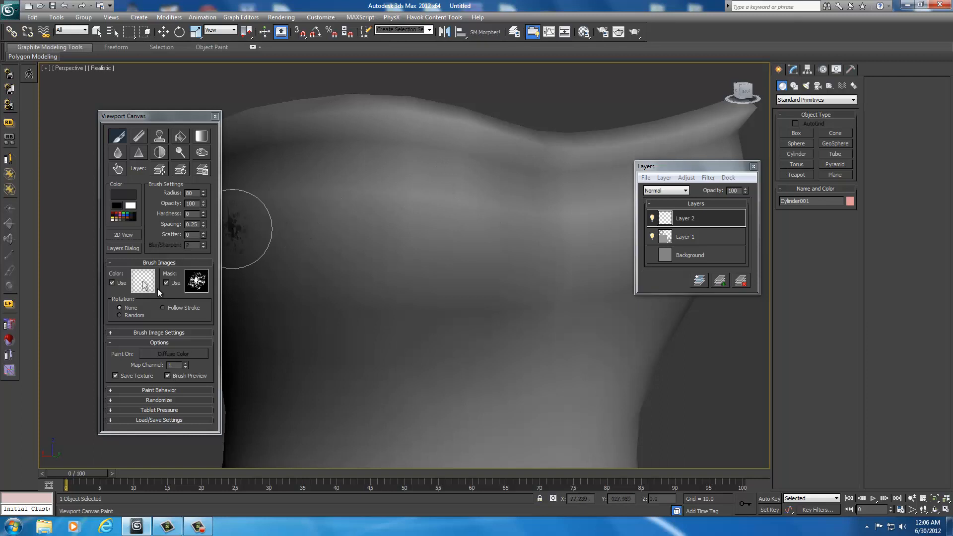
Set the brush image rotation to Random and paint a rough dark band on Layer 2 just beneath the garment's upper rim.
left_click(120, 315)
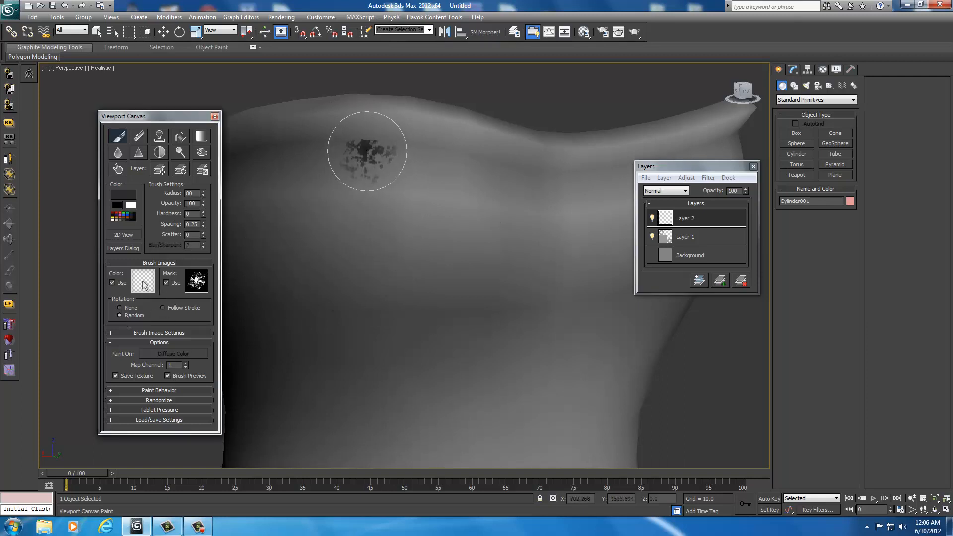
mouse_move(366, 151)
left_mouse_down()
mouse_move(447, 149)
mouse_move(547, 171)
mouse_move(447, 175)
mouse_move(326, 151)
mouse_move(273, 153)
mouse_move(608, 174)
left_mouse_up()
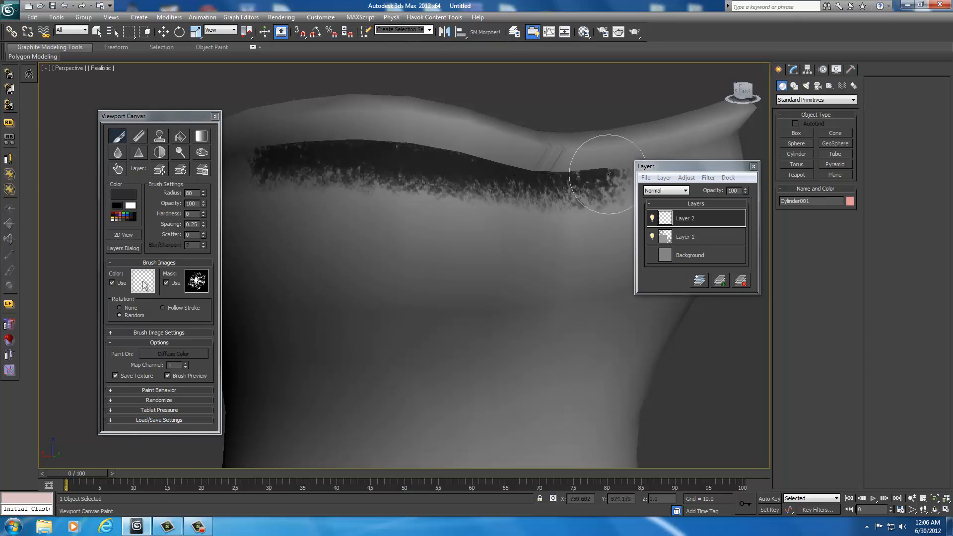
mouse_move(568, 217)
middle_mouse_down()
mouse_move(532, 221)
mouse_move(462, 260)
middle_mouse_up()
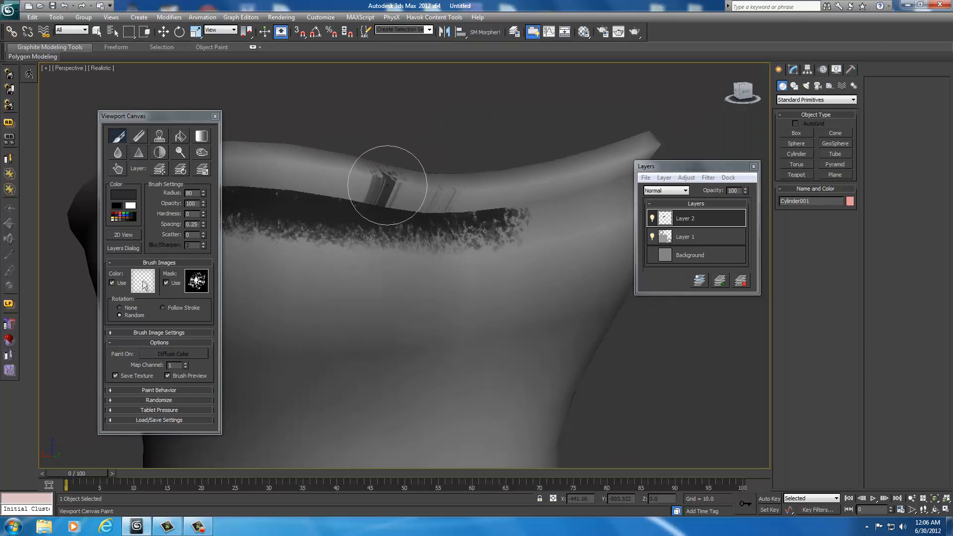
left_click_drag(746, 92, 738, 88)
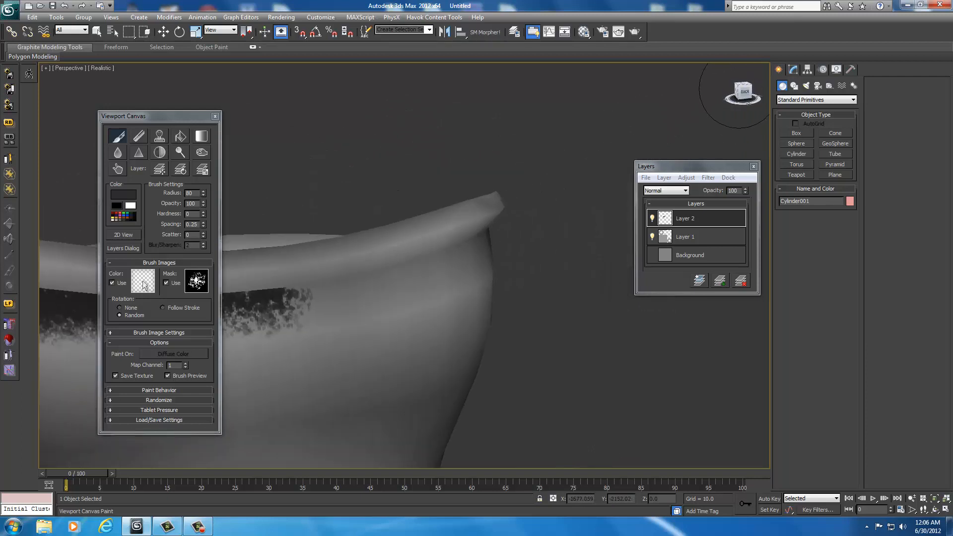
mouse_move(425, 220)
middle_mouse_down()
mouse_move(530, 194)
mouse_move(505, 200)
middle_mouse_up()
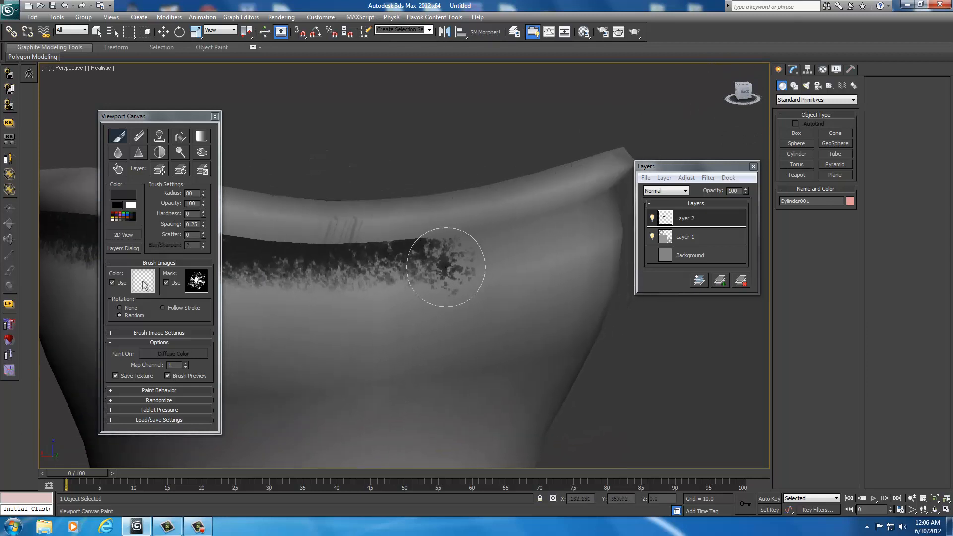
mouse_move(446, 267)
left_mouse_down()
mouse_move(447, 251)
mouse_move(538, 219)
mouse_move(356, 256)
left_mouse_up()
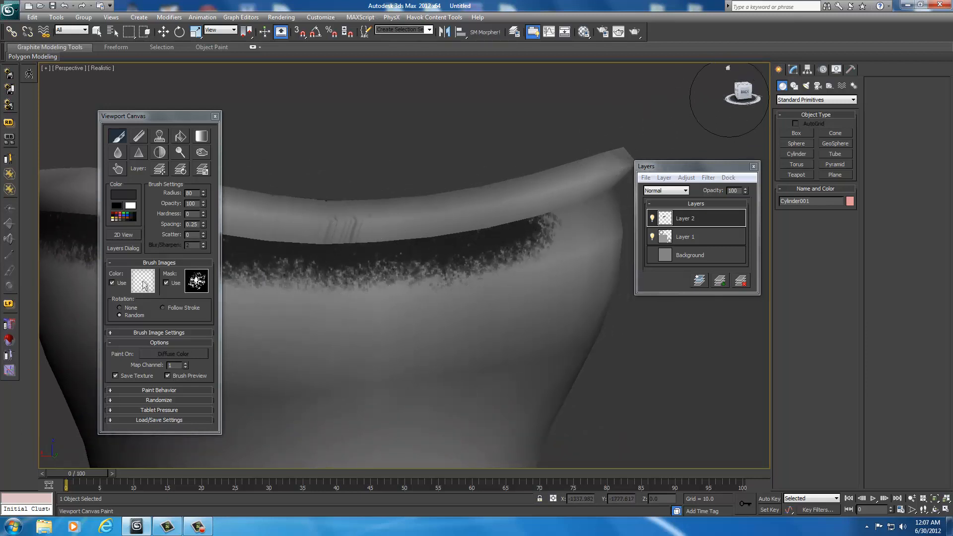
Extend the rough dark band beneath the rim around to the adjoining side of the garment.
left_click_drag(742, 92, 729, 93)
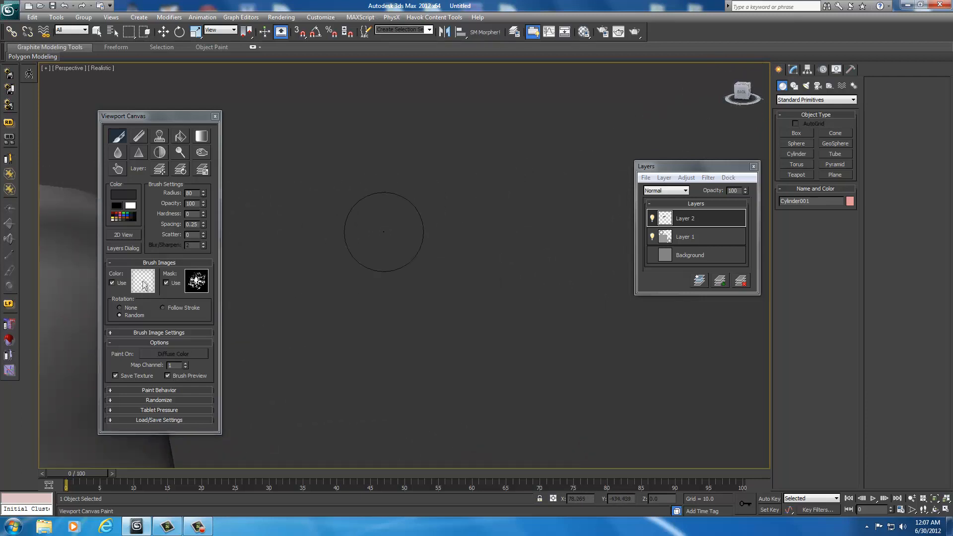
middle_click_drag(384, 232, 383, 233, "alt")
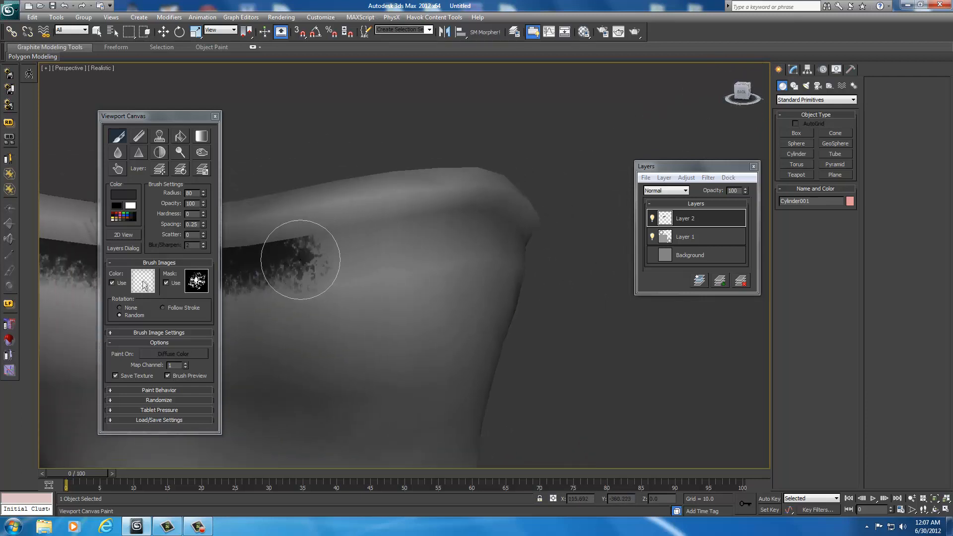
mouse_move(300, 259)
left_mouse_down()
mouse_move(379, 228)
mouse_move(442, 220)
mouse_move(313, 219)
mouse_move(345, 230)
mouse_move(468, 215)
mouse_move(515, 224)
mouse_move(485, 225)
mouse_move(522, 239)
mouse_move(490, 224)
left_mouse_up()
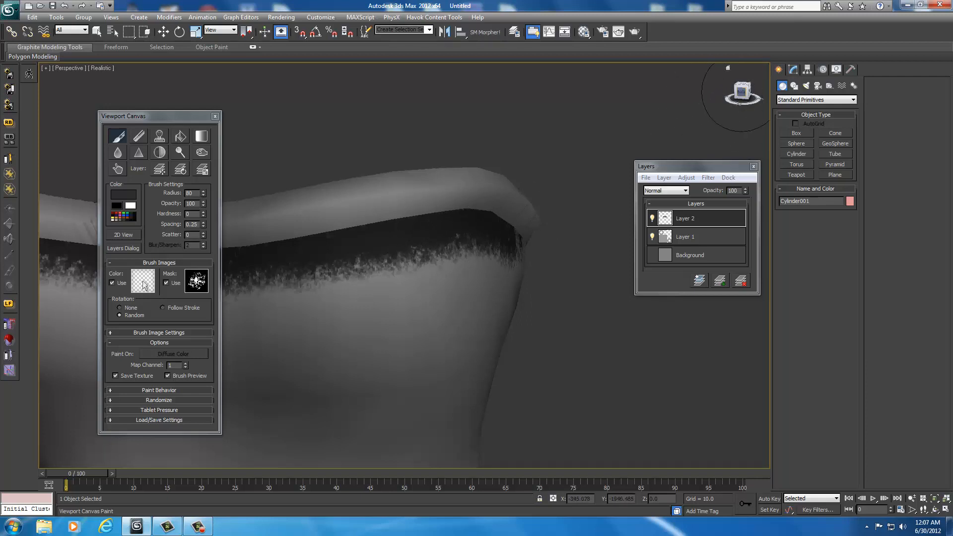
Continue the rough dark band on Layer 2 beneath the upper rim, filling the unpainted stretch along the garment's side toward the back.
left_click_drag(742, 92, 695, 94)
mouse_move(379, 218)
middle_mouse_down()
mouse_move(656, 235)
mouse_move(755, 262)
middle_mouse_up()
mouse_move(299, 243)
left_mouse_down()
mouse_move(433, 262)
mouse_move(319, 229)
mouse_move(347, 239)
mouse_move(393, 283)
mouse_move(454, 250)
mouse_move(440, 273)
left_mouse_up()
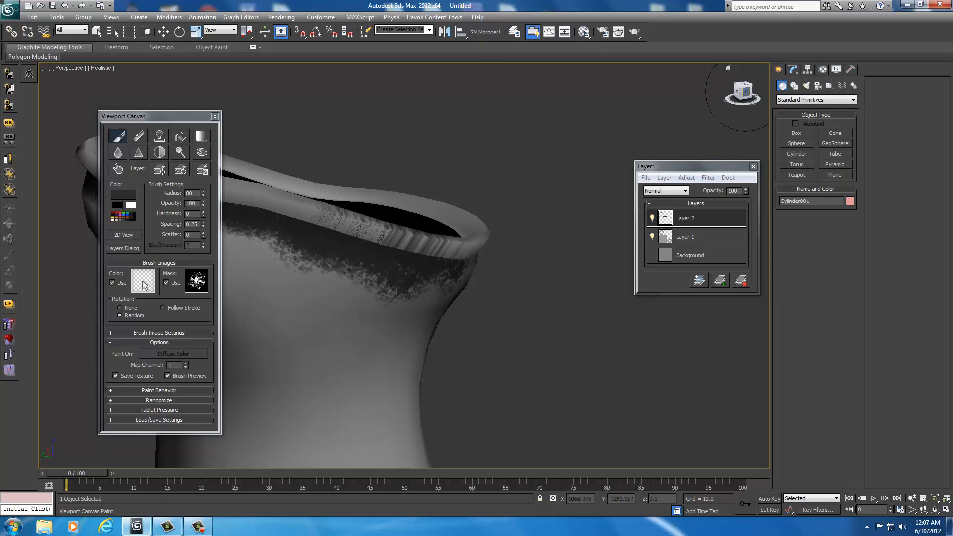
left_click_drag(745, 92, 775, 90)
mouse_move(573, 298)
left_mouse_down()
mouse_move(560, 278)
mouse_move(513, 302)
mouse_move(436, 288)
mouse_move(408, 292)
mouse_move(397, 313)
mouse_move(268, 268)
left_mouse_up()
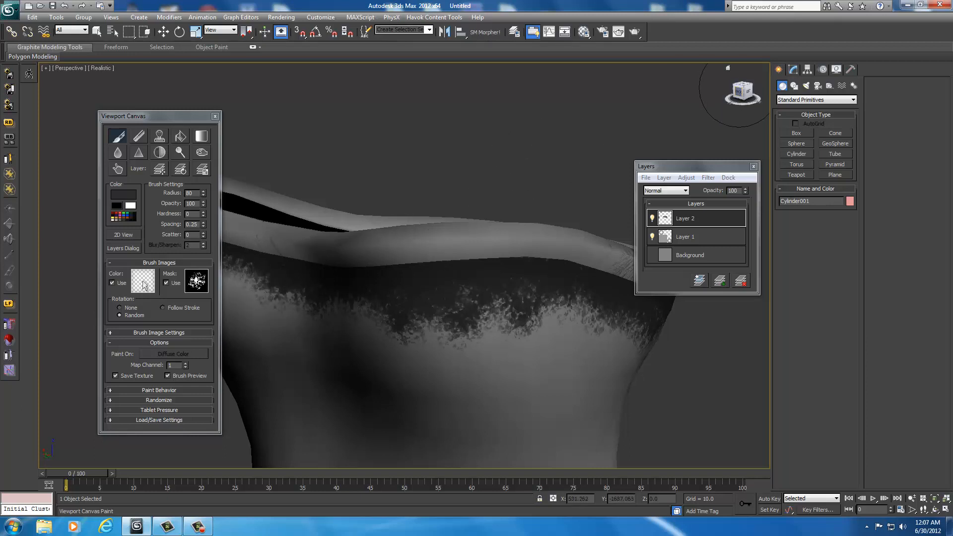
Paint the rough dark band beneath the upper rim across the garment's back and around its far corner.
left_click_drag(740, 88, 627, 149)
middle_click_drag(589, 174, 605, 178, "alt")
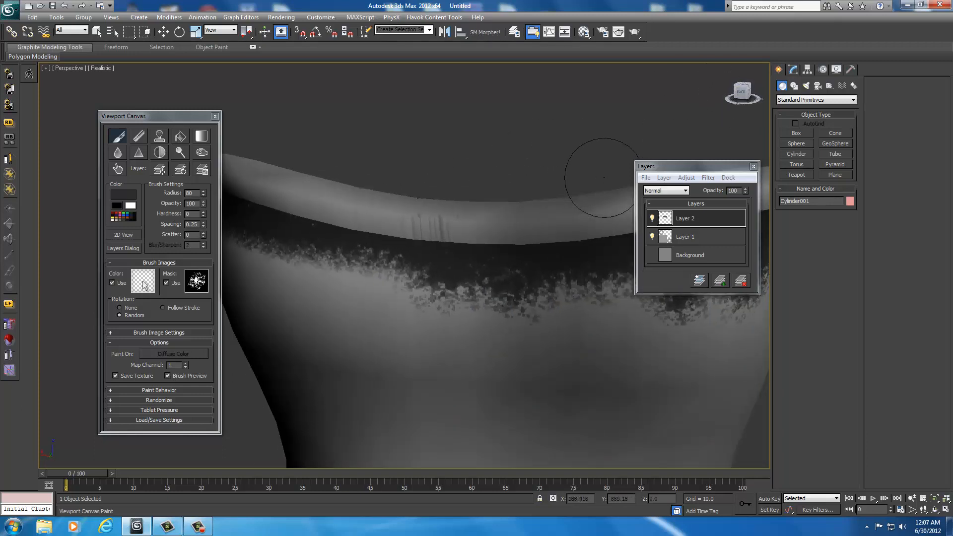
mouse_move(402, 293)
left_mouse_down()
mouse_move(319, 262)
mouse_move(267, 283)
mouse_move(251, 231)
mouse_move(407, 264)
left_mouse_up()
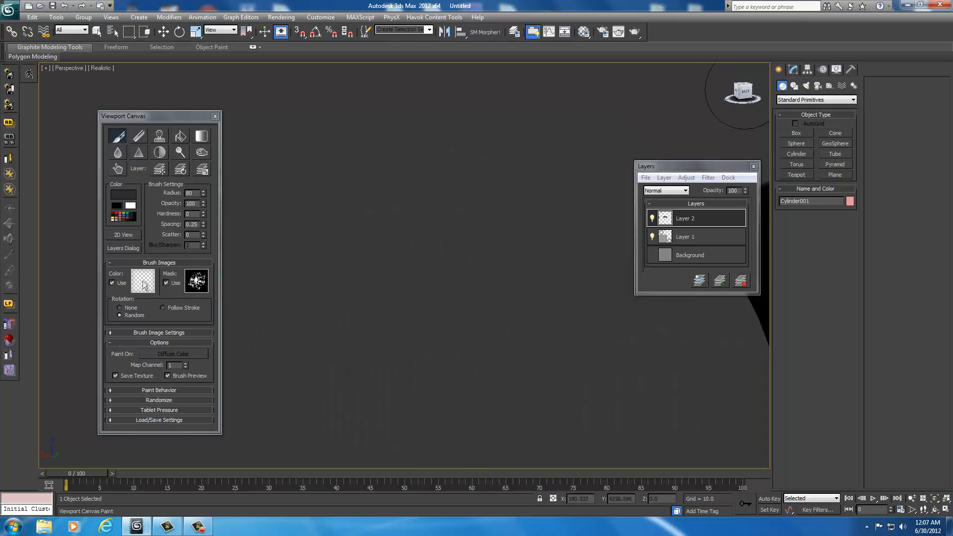
middle_click_drag(596, 156, 255, 196)
mouse_move(516, 280)
left_mouse_down()
mouse_move(530, 272)
mouse_move(498, 265)
mouse_move(549, 251)
mouse_move(498, 251)
mouse_move(408, 279)
mouse_move(436, 251)
mouse_move(366, 238)
mouse_move(430, 235)
left_mouse_up()
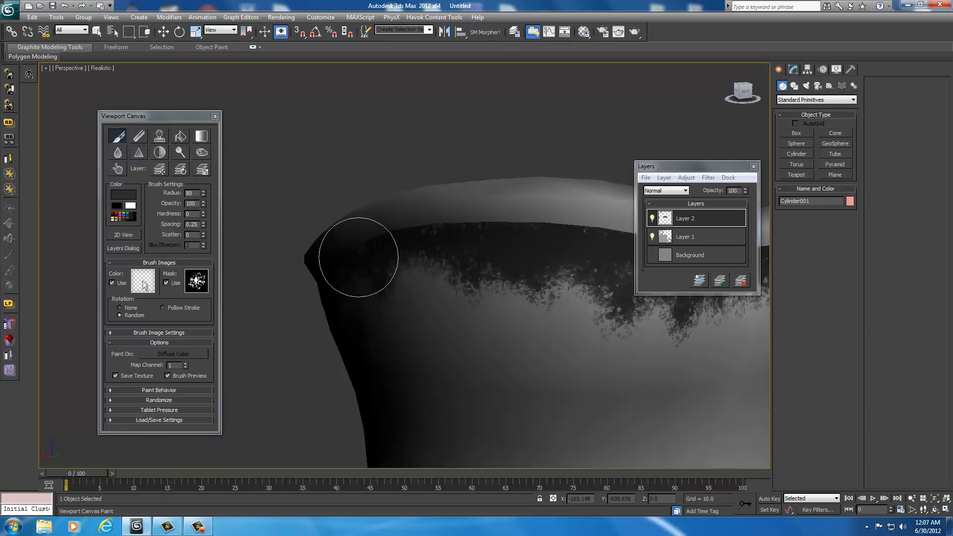
left_click_drag(736, 91, 769, 94)
middle_click_drag(529, 177, 197, 218)
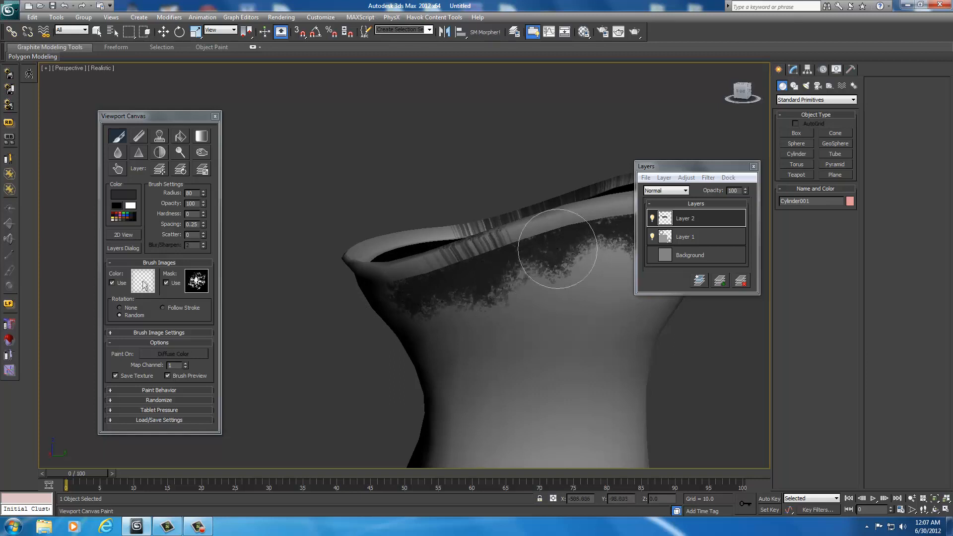
Carry the rough dark band beneath the upper rim across the garment's front, with a ragged patch reaching lower near the middle.
left_click(739, 90)
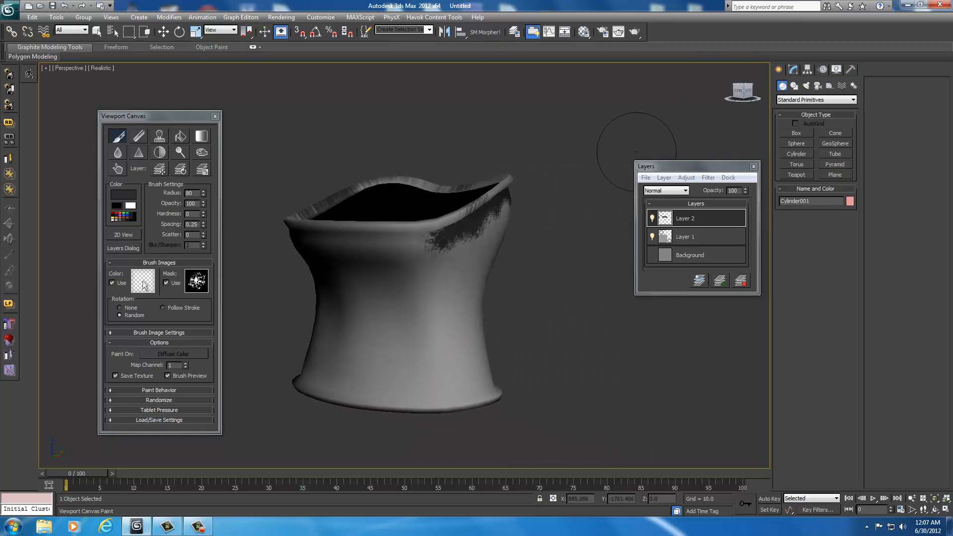
middle_click_drag(568, 208, 566, 264)
scroll(547, 276, "up", 2)
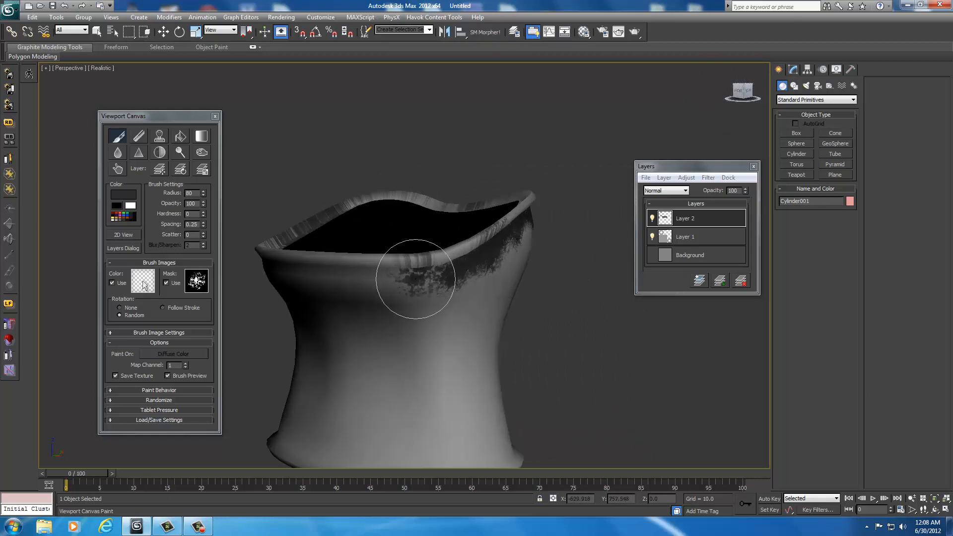
left_click_drag(413, 286, 326, 273)
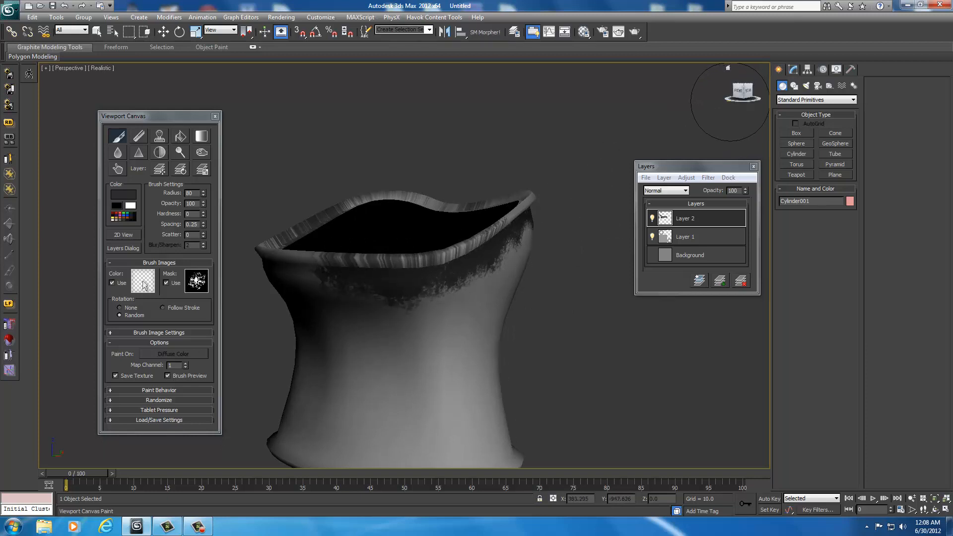
left_click(737, 91)
middle_click_drag(417, 247, 568, 238)
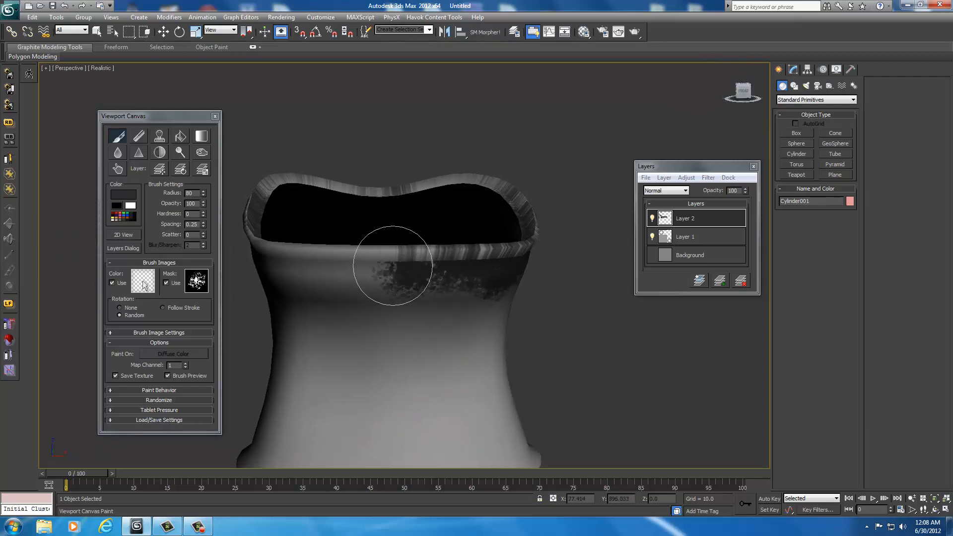
mouse_move(393, 266)
left_mouse_down()
mouse_move(336, 286)
mouse_move(296, 282)
mouse_move(307, 296)
mouse_move(277, 273)
left_mouse_up()
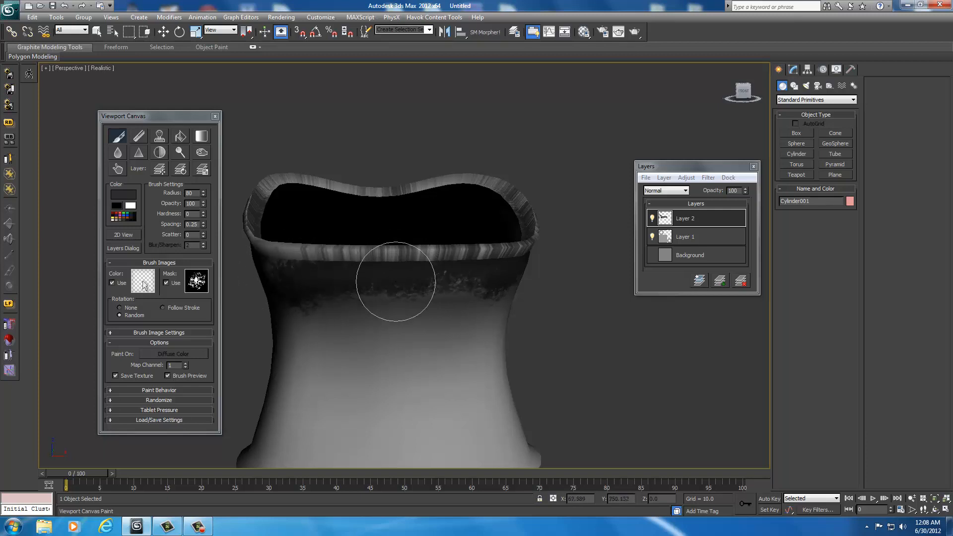
left_click_drag(408, 313, 485, 283)
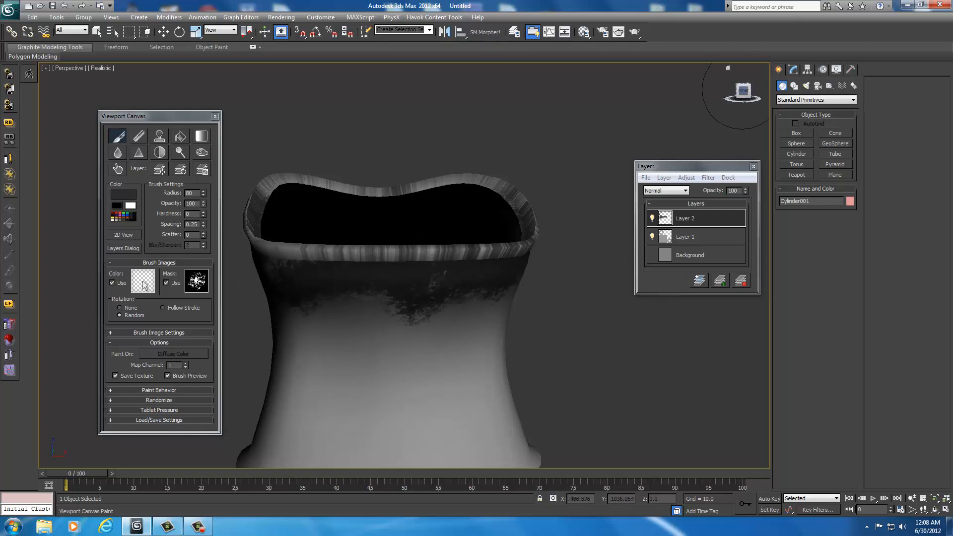
Close the remaining gap in the dark band beneath the rim where the front turns into the side.
left_click_drag(739, 89, 762, 92)
middle_click_drag(526, 270, 594, 240)
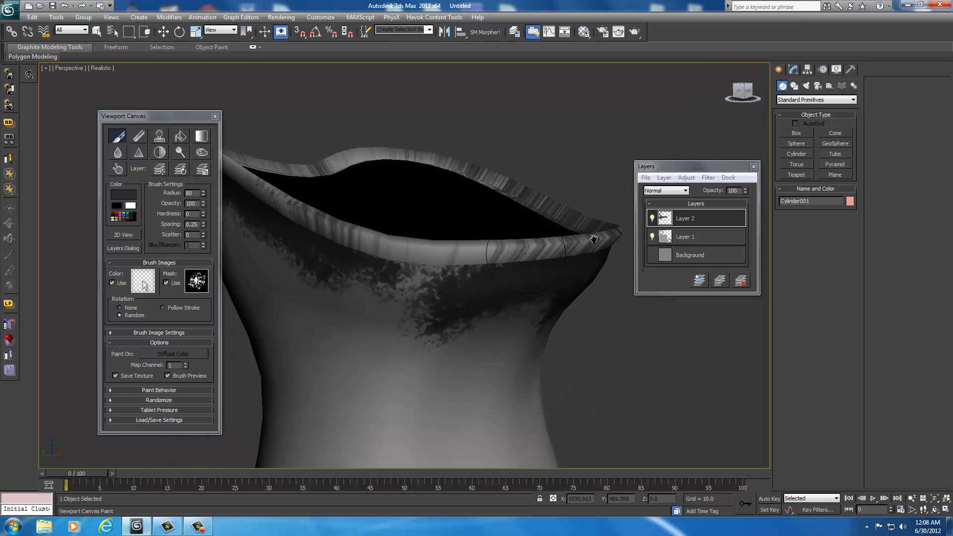
mouse_move(436, 298)
left_mouse_down()
mouse_move(364, 299)
mouse_move(406, 273)
mouse_move(486, 266)
mouse_move(393, 255)
mouse_move(394, 268)
mouse_move(472, 239)
mouse_move(588, 242)
mouse_move(470, 260)
left_mouse_up()
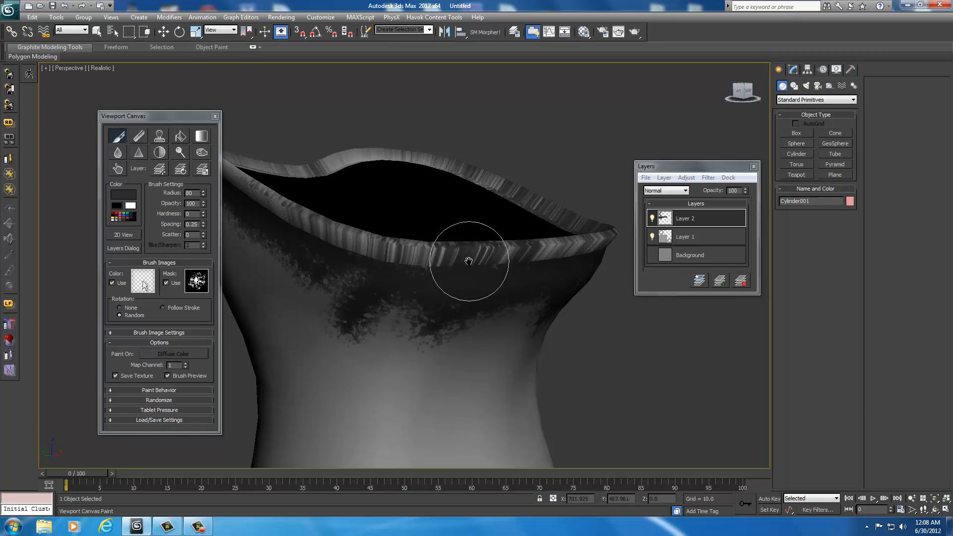
Paint dark streaks onto the upper rim along the garment's side and fill the thin spots in the band beneath it.
middle_click_drag(470, 260, 435, 271)
scroll(434, 271, "down", 4)
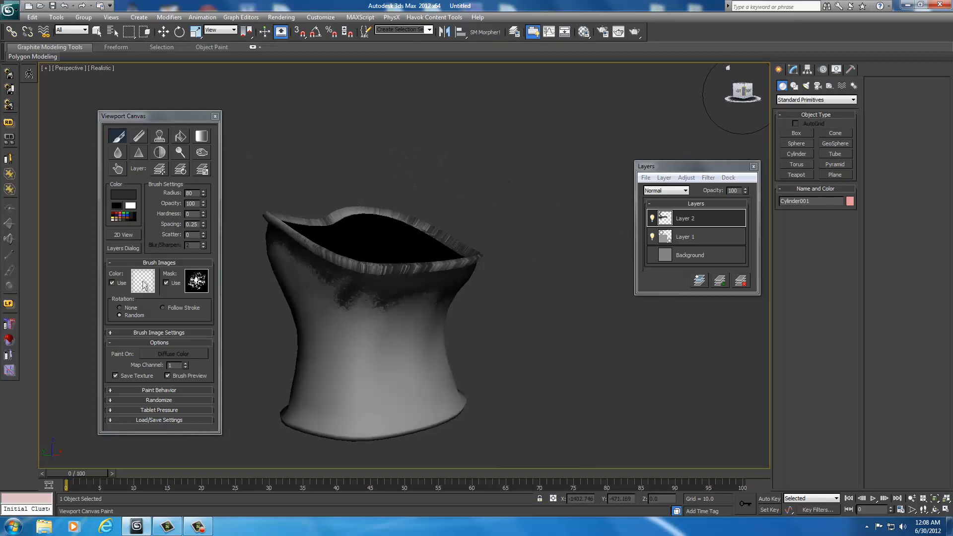
left_click_drag(743, 94, 776, 111)
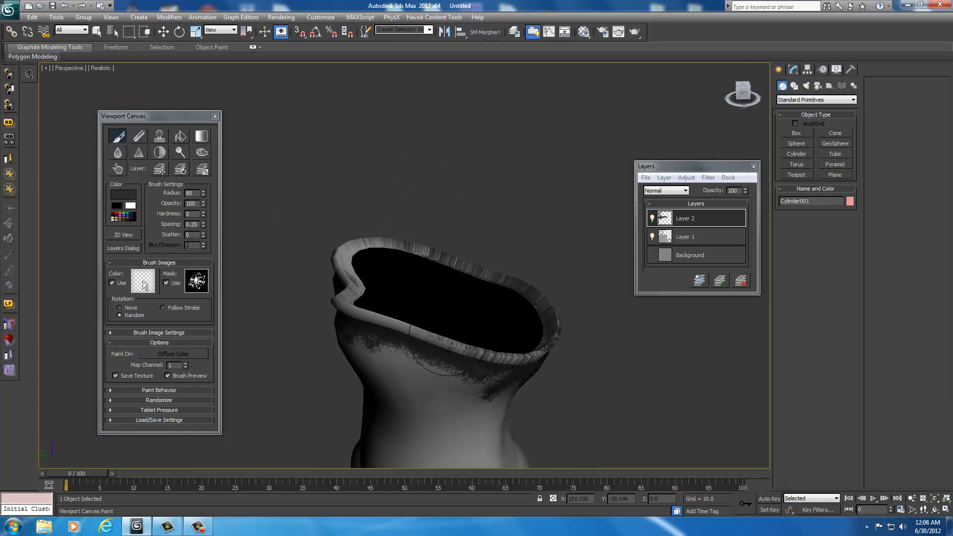
left_click_drag(446, 344, 367, 322)
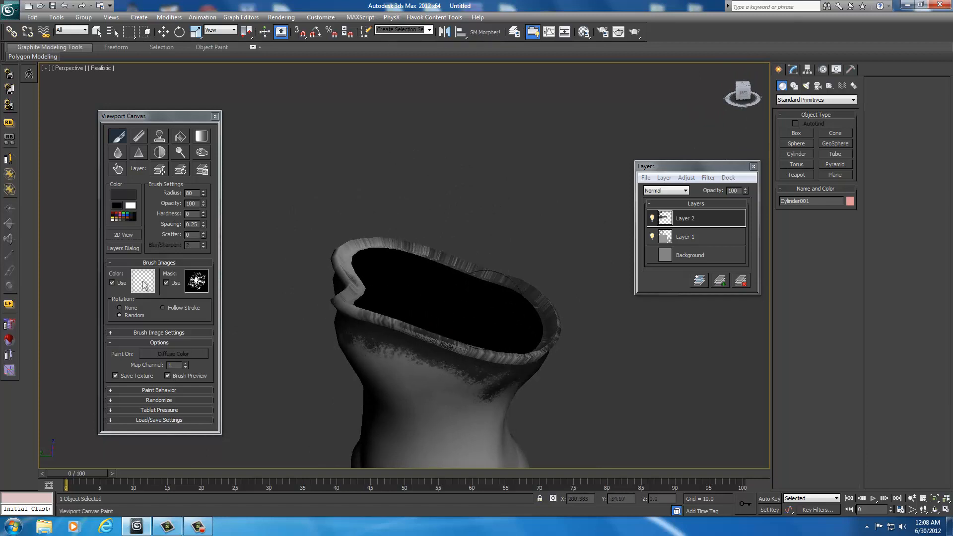
left_click_drag(738, 90, 741, 75)
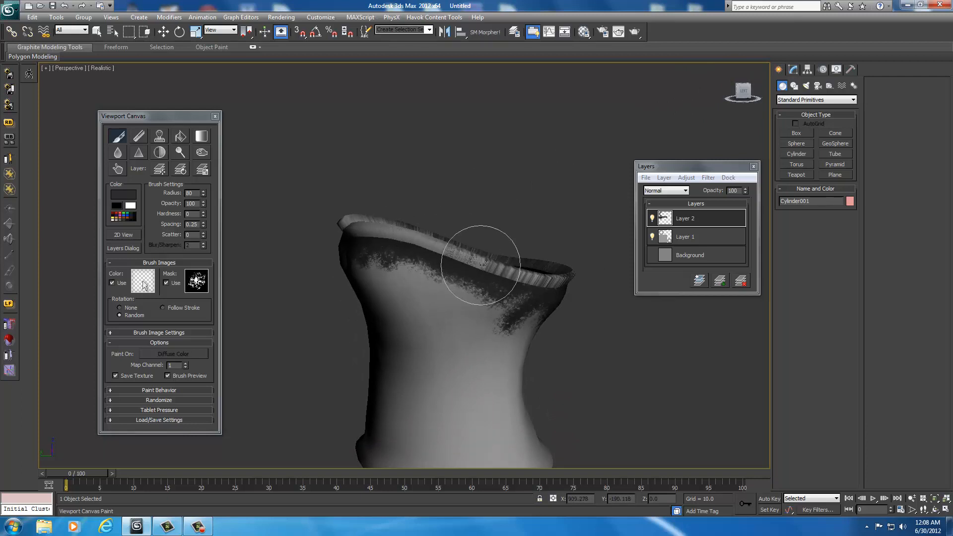
mouse_move(478, 273)
left_mouse_down()
mouse_move(362, 234)
mouse_move(426, 224)
mouse_move(432, 245)
left_mouse_up()
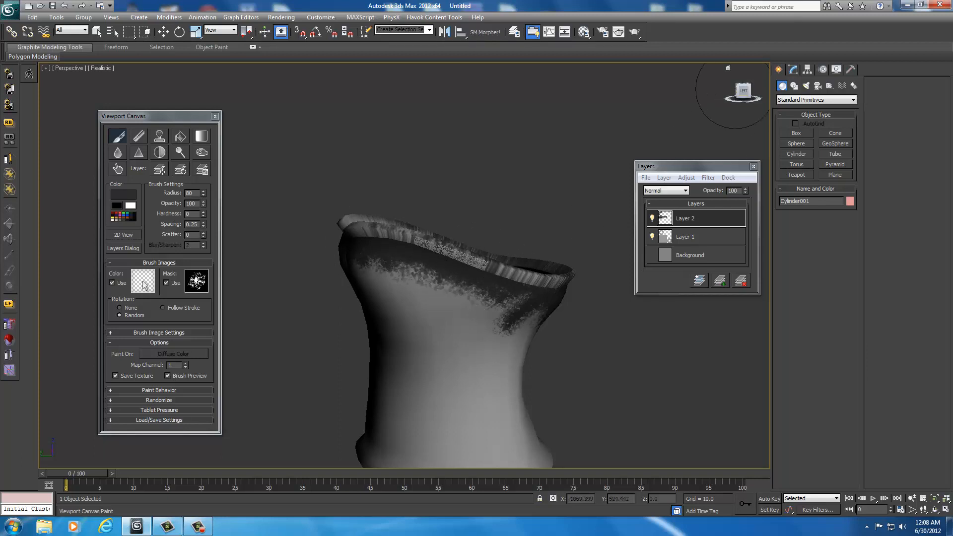
Darken the upper rim with streaky strokes across the garment's back.
left_click_drag(744, 90, 760, 96)
mouse_move(575, 178)
middle_mouse_down()
mouse_move(430, 177)
mouse_move(446, 195)
middle_mouse_up()
scroll(432, 179, "up", 4)
scroll(444, 195, "down", 5)
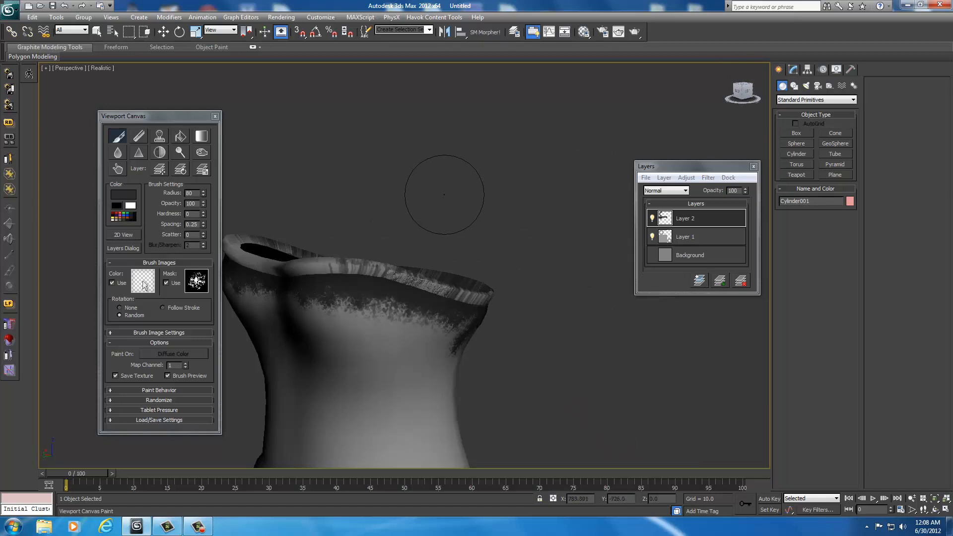
left_click_drag(743, 89, 761, 93)
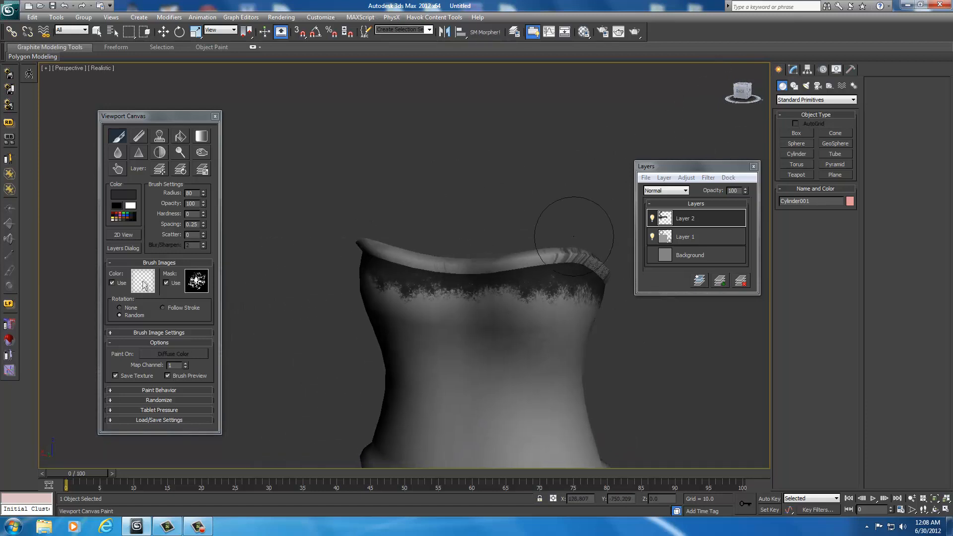
left_click_drag(507, 274, 366, 261)
left_click(479, 338)
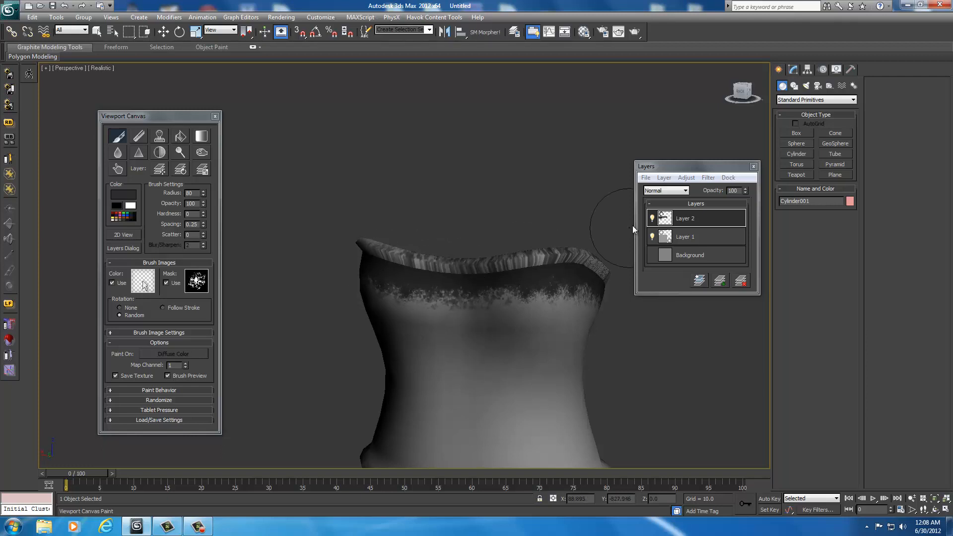
Extend the dark streaks on the upper rim along the garment's other side.
left_click_drag(738, 90, 750, 92)
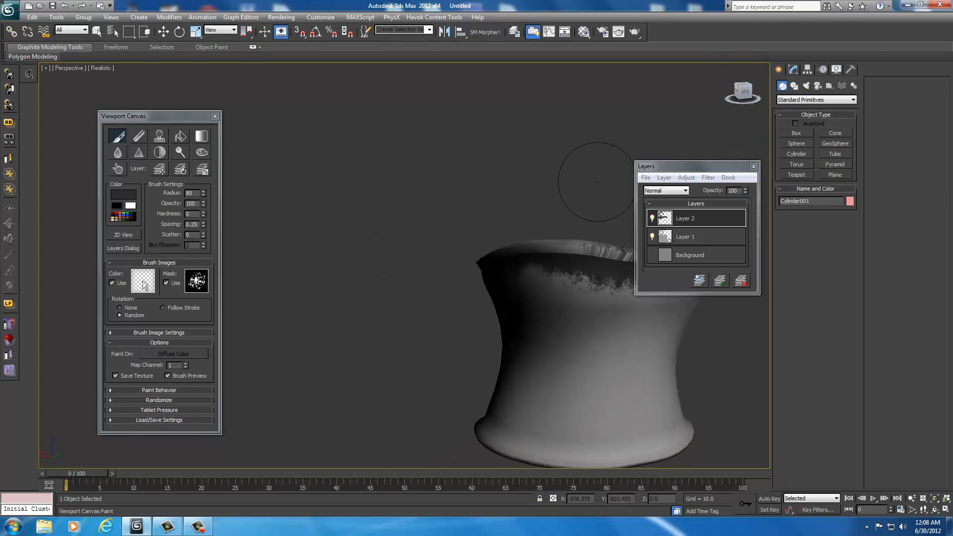
middle_click_drag(594, 181, 465, 203)
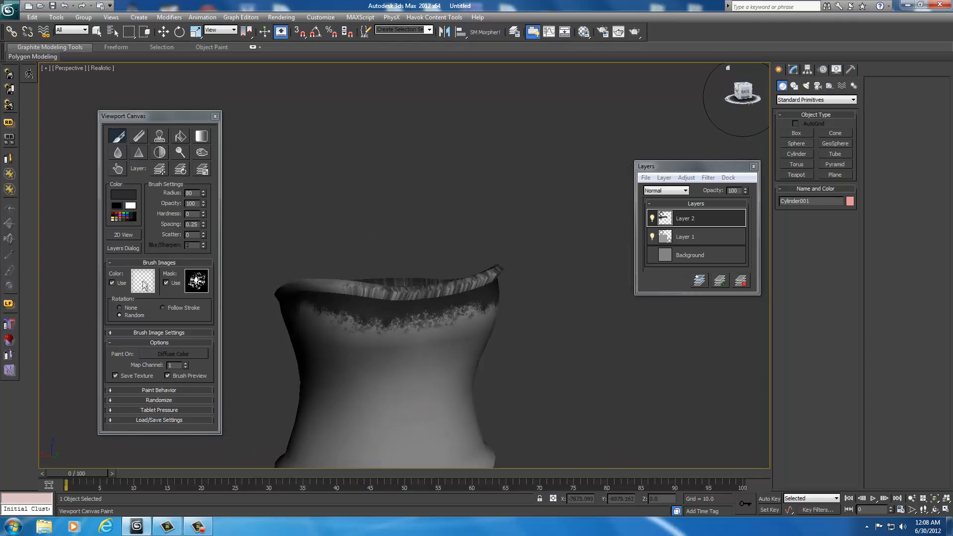
left_click_drag(743, 97, 761, 99)
scroll(551, 226, "up", 3)
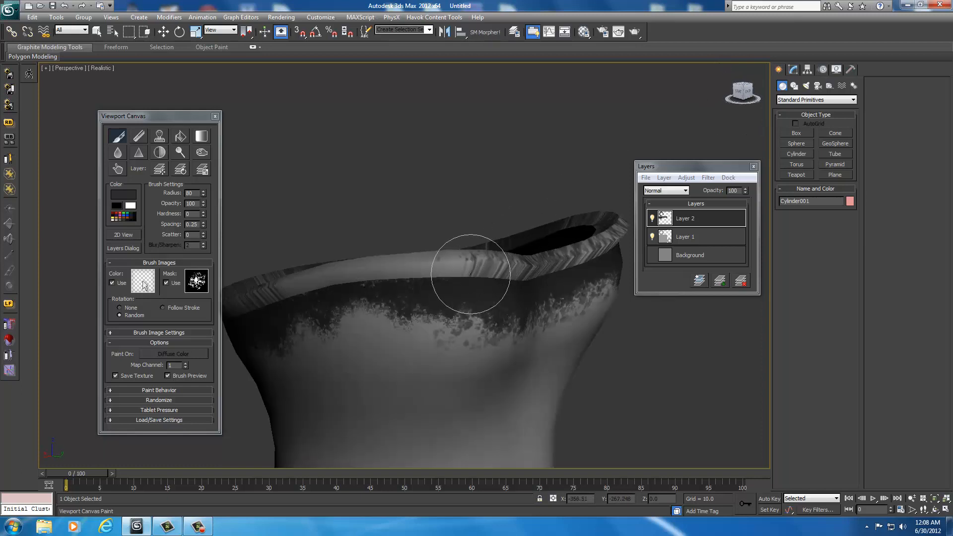
mouse_move(470, 274)
left_mouse_down()
mouse_move(574, 260)
mouse_move(351, 292)
mouse_move(379, 270)
mouse_move(485, 276)
mouse_move(279, 286)
left_mouse_up()
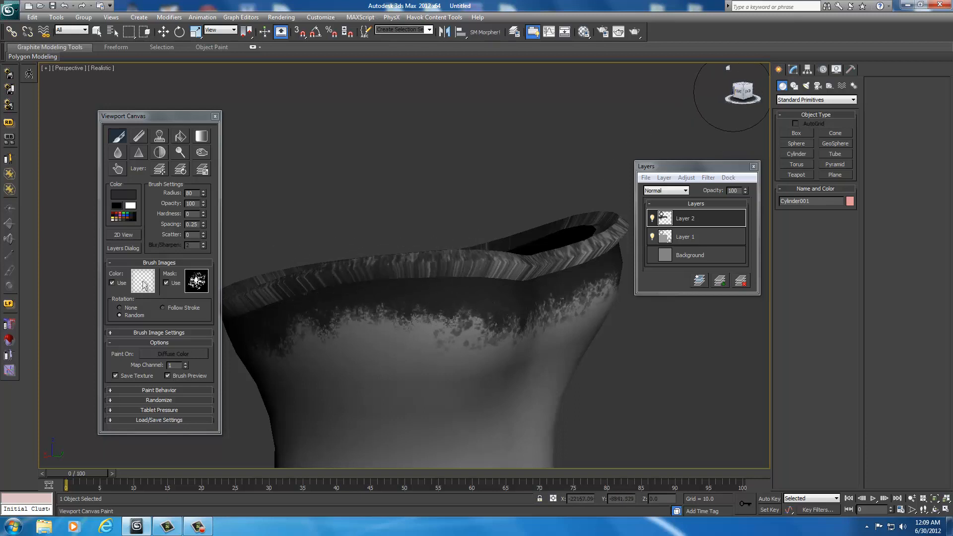
Paint the remaining light parts of the upper rim, including its top and inner edge around the opening.
left_click(737, 91)
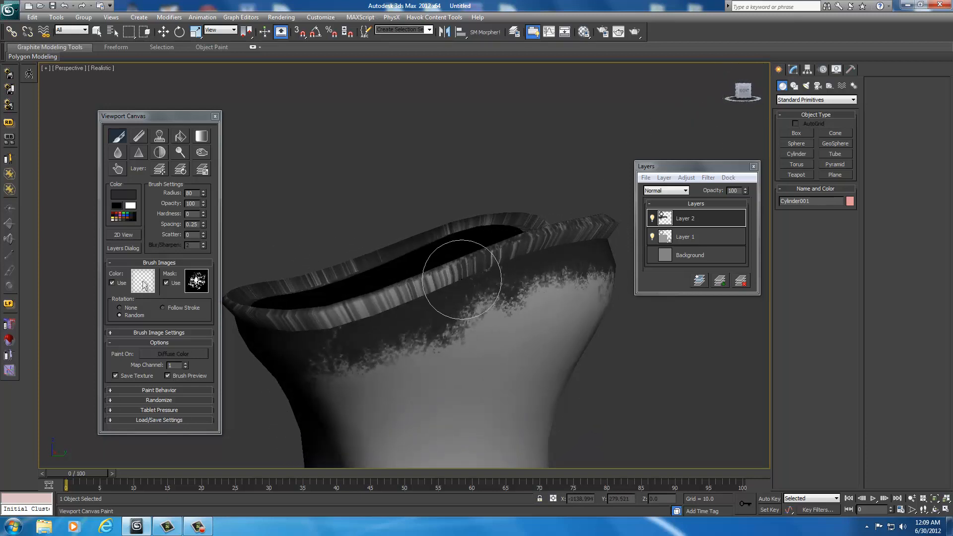
mouse_move(461, 277)
left_mouse_down()
mouse_move(366, 303)
mouse_move(387, 318)
left_mouse_up()
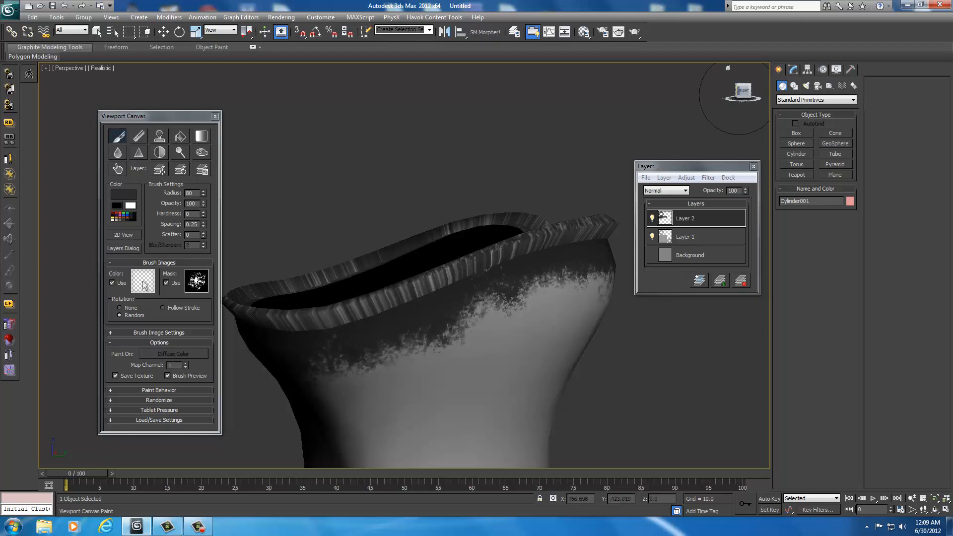
left_click_drag(739, 95, 693, 104)
mouse_move(300, 141)
left_mouse_down()
mouse_move(434, 145)
mouse_move(468, 131)
left_mouse_up()
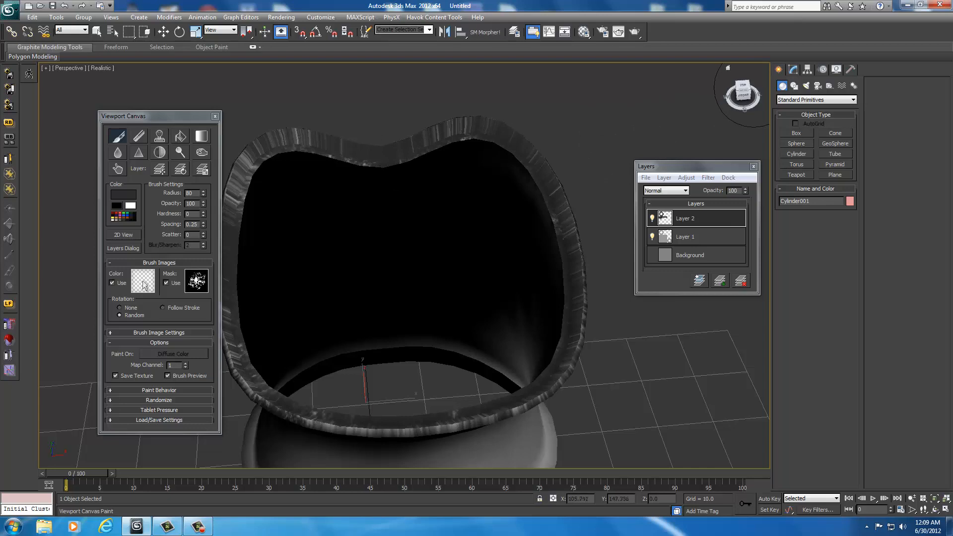
Paint a rough dark band along the bottom hem across the back and adjoining side, with a taller patch at the back's centre.
left_click_drag(747, 92, 749, 92)
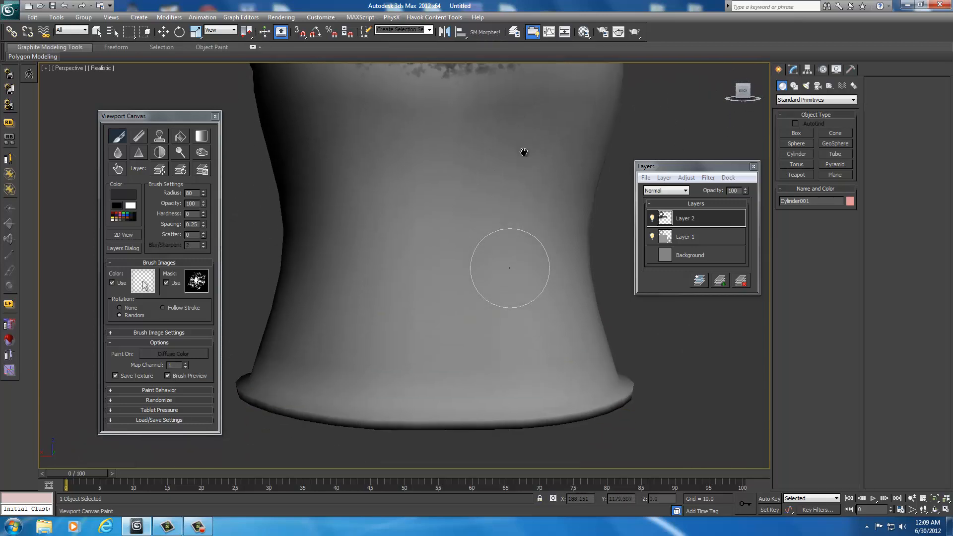
mouse_move(440, 401)
left_mouse_down()
mouse_move(503, 385)
mouse_move(435, 365)
mouse_move(457, 328)
mouse_move(432, 397)
mouse_move(315, 404)
mouse_move(577, 394)
mouse_move(543, 404)
mouse_move(602, 404)
mouse_move(344, 397)
mouse_move(266, 378)
mouse_move(351, 393)
mouse_move(238, 392)
mouse_move(551, 375)
left_mouse_up()
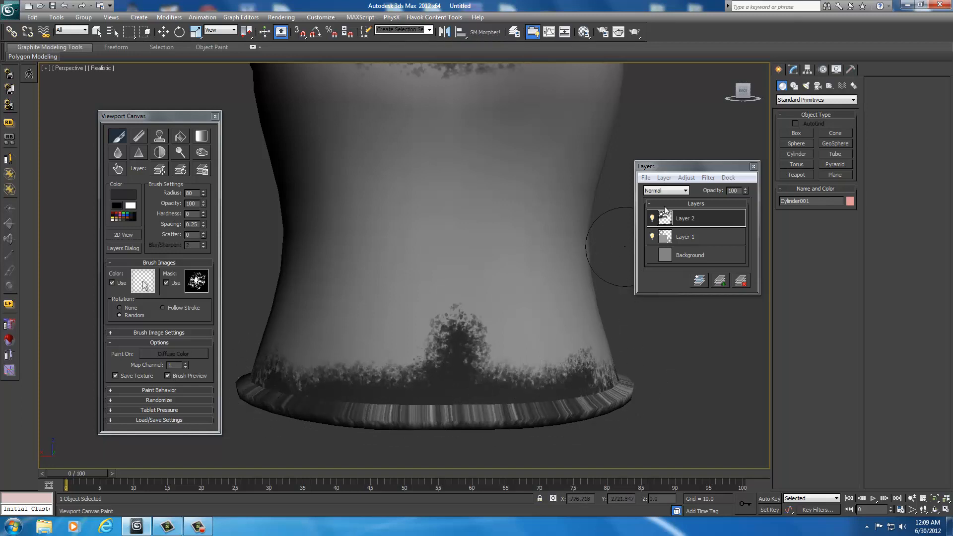
left_click_drag(743, 89, 784, 91)
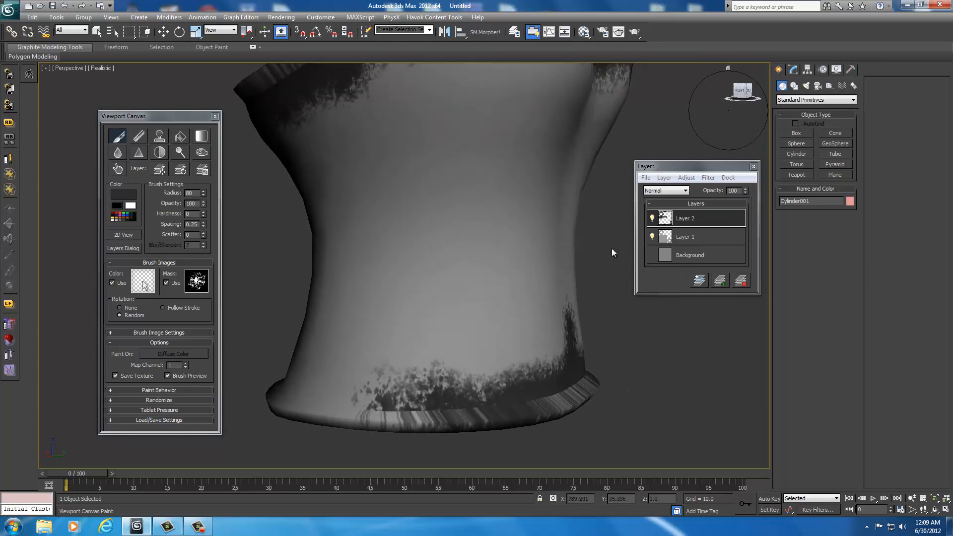
mouse_move(383, 406)
left_mouse_down()
mouse_move(319, 363)
mouse_move(319, 404)
mouse_move(356, 416)
mouse_move(267, 380)
left_mouse_up()
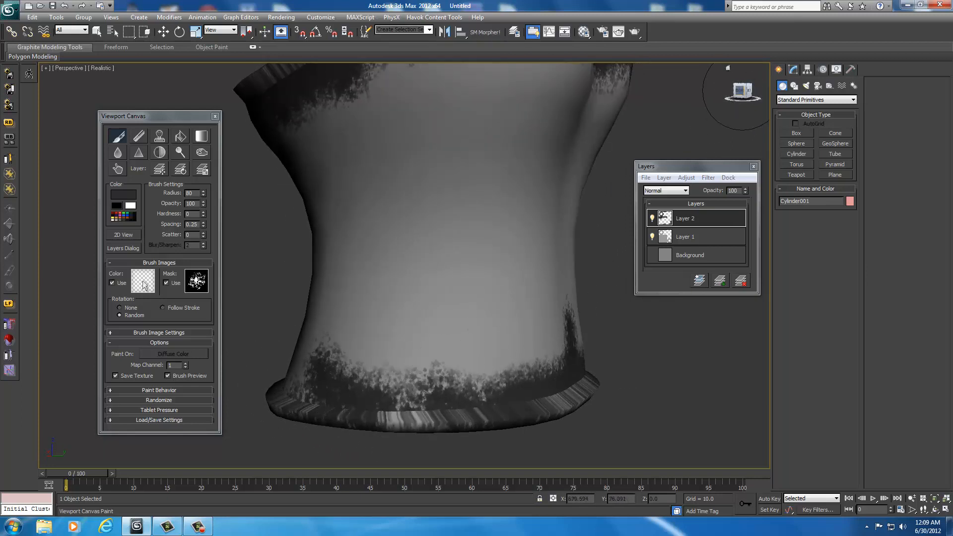
Extend the rough dark hem band around to the garment's front, with a taller ragged patch near the front's centre.
left_click_drag(742, 91, 770, 91)
mouse_move(550, 386)
left_mouse_down()
mouse_move(366, 412)
mouse_move(283, 377)
mouse_move(396, 386)
mouse_move(330, 385)
mouse_move(319, 350)
left_mouse_up()
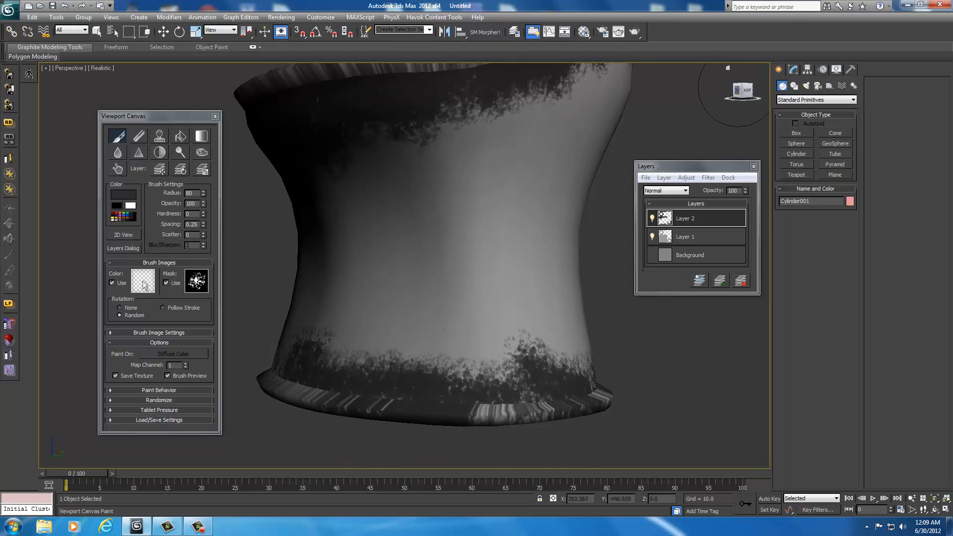
left_click(738, 88)
mouse_move(499, 390)
left_mouse_down()
mouse_move(404, 377)
mouse_move(437, 382)
mouse_move(298, 405)
mouse_move(471, 398)
left_mouse_up()
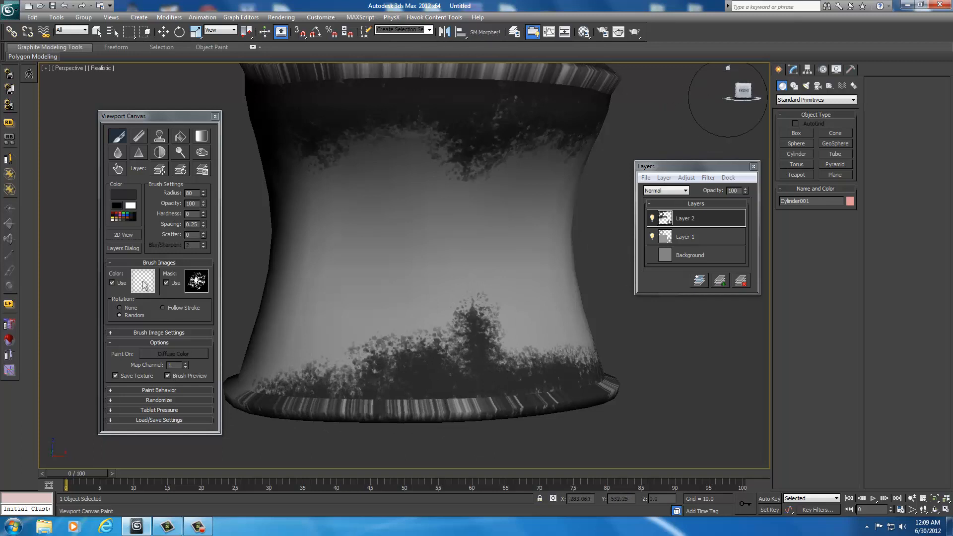
Extend the rough dark hem band around the remaining side toward the back, adding taller ragged patches along it.
left_click_drag(738, 86, 764, 89)
mouse_move(505, 397)
left_mouse_down()
mouse_move(472, 409)
mouse_move(330, 373)
mouse_move(451, 402)
mouse_move(394, 407)
mouse_move(291, 379)
mouse_move(314, 374)
mouse_move(314, 362)
left_mouse_up()
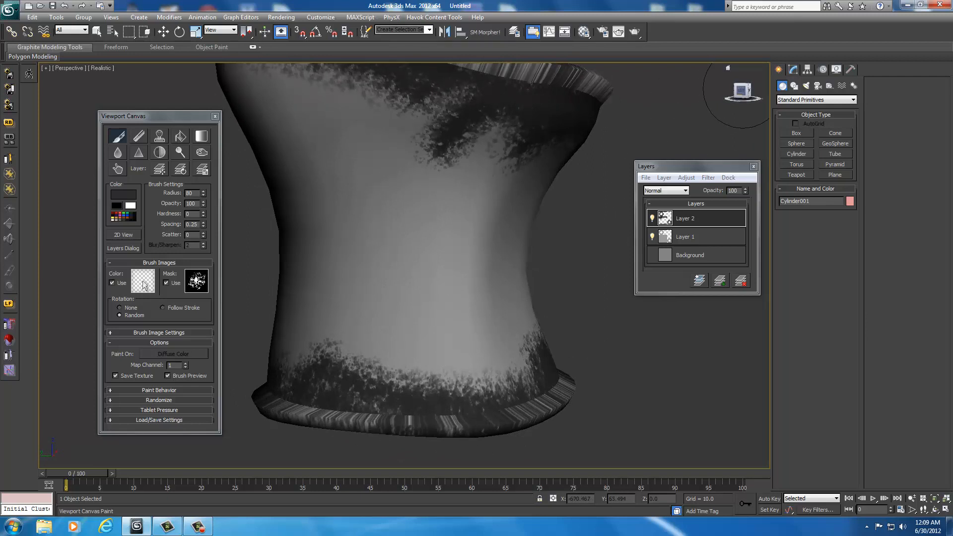
left_click_drag(741, 91, 742, 90)
mouse_move(599, 367)
left_mouse_down()
mouse_move(536, 377)
mouse_move(579, 319)
mouse_move(609, 378)
left_mouse_up()
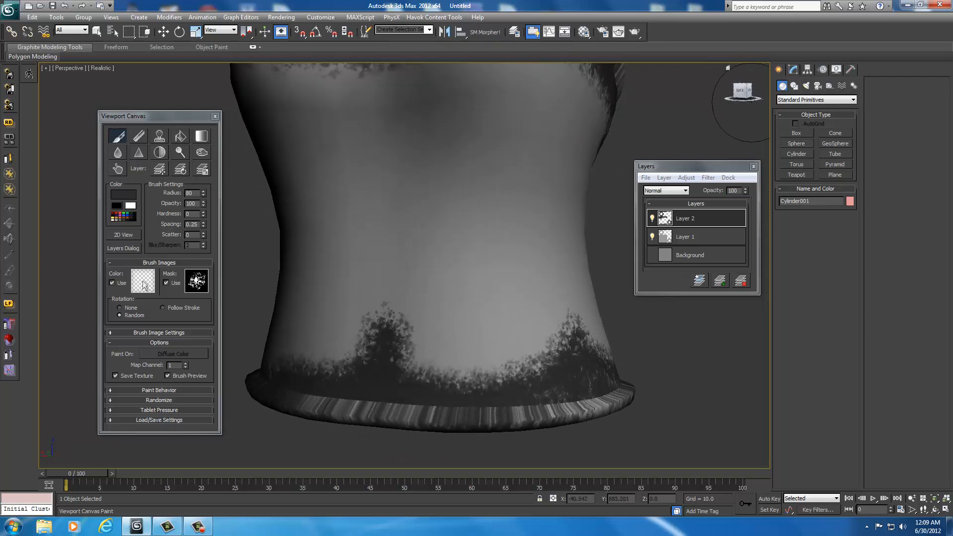
left_click_drag(742, 93, 753, 92)
mouse_move(361, 385)
left_mouse_down()
mouse_move(323, 377)
mouse_move(340, 379)
mouse_move(362, 409)
mouse_move(417, 412)
left_mouse_up()
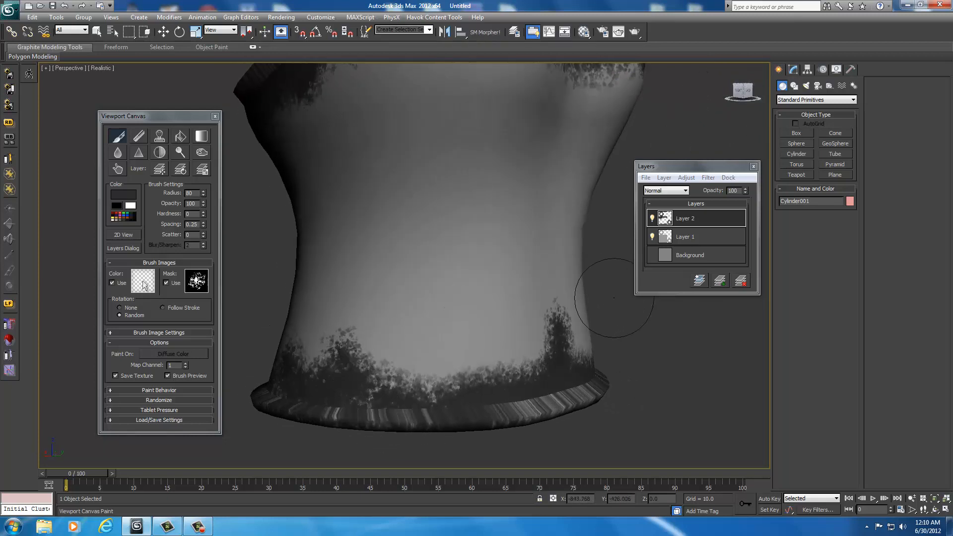
left_click_drag(753, 92, 699, 116)
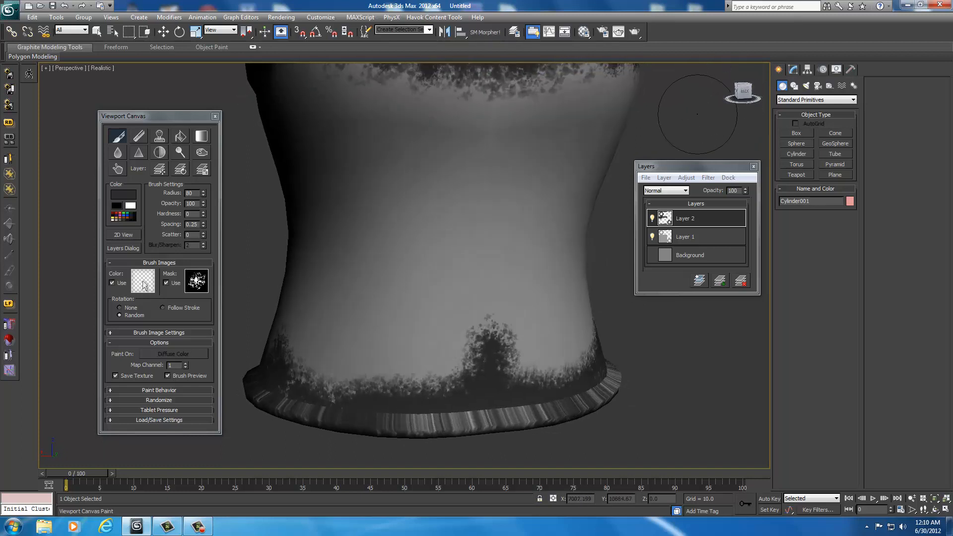
Paint a ragged V-shaped dark patch extending down from the upper band at the back's centre.
middle_click_drag(615, 154, 608, 206)
mouse_move(536, 221)
left_mouse_down()
mouse_move(456, 202)
mouse_move(464, 213)
mouse_move(526, 166)
mouse_move(489, 258)
mouse_move(493, 177)
mouse_move(476, 245)
mouse_move(442, 181)
mouse_move(517, 172)
mouse_move(490, 170)
mouse_move(499, 232)
left_mouse_up()
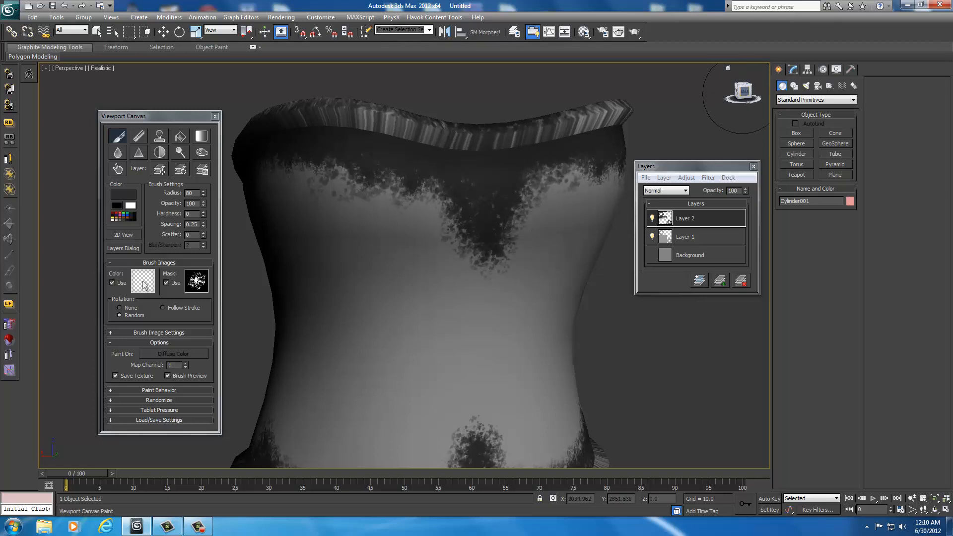
left_click_drag(742, 94, 732, 94)
mouse_move(433, 278)
middle_mouse_down()
mouse_move(467, 273)
mouse_move(455, 274)
middle_mouse_up()
middle_click_drag(476, 334, 472, 276)
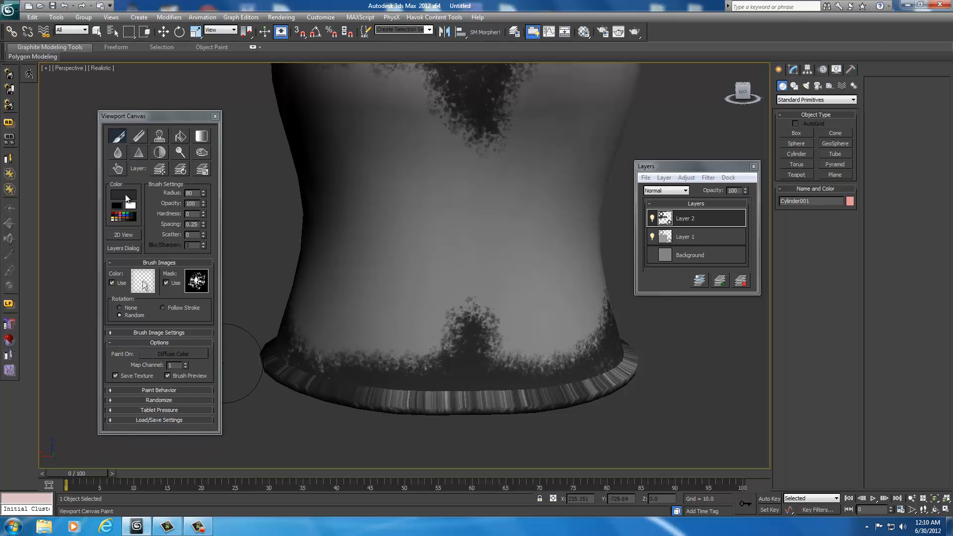
Set the brush colour to a lighter grey with red, green and blue at 77.
left_click(126, 196)
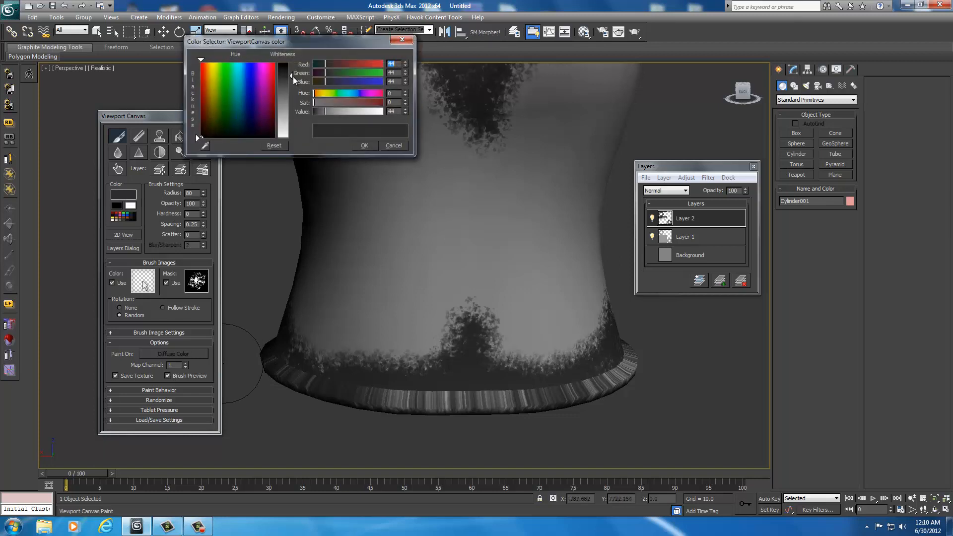
left_click_drag(293, 76, 291, 86)
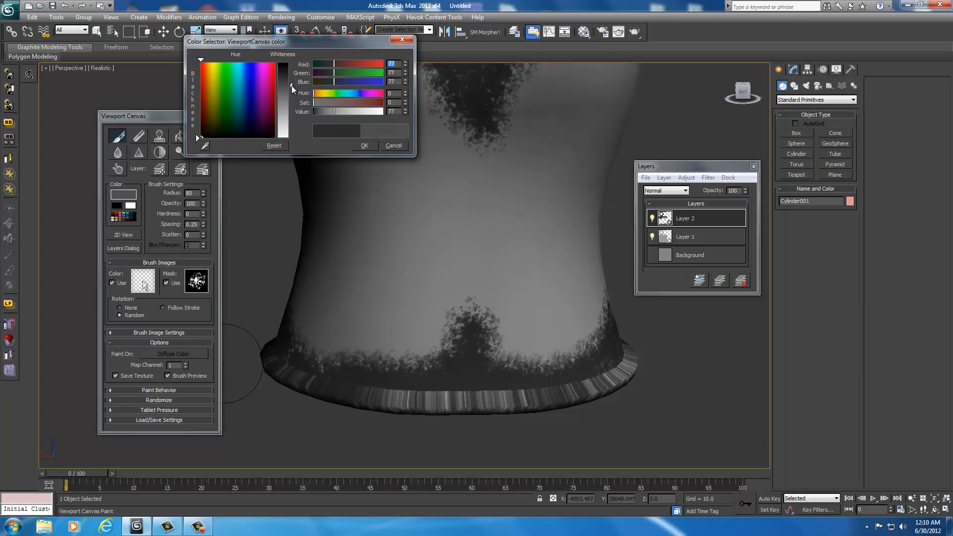
left_click(365, 145)
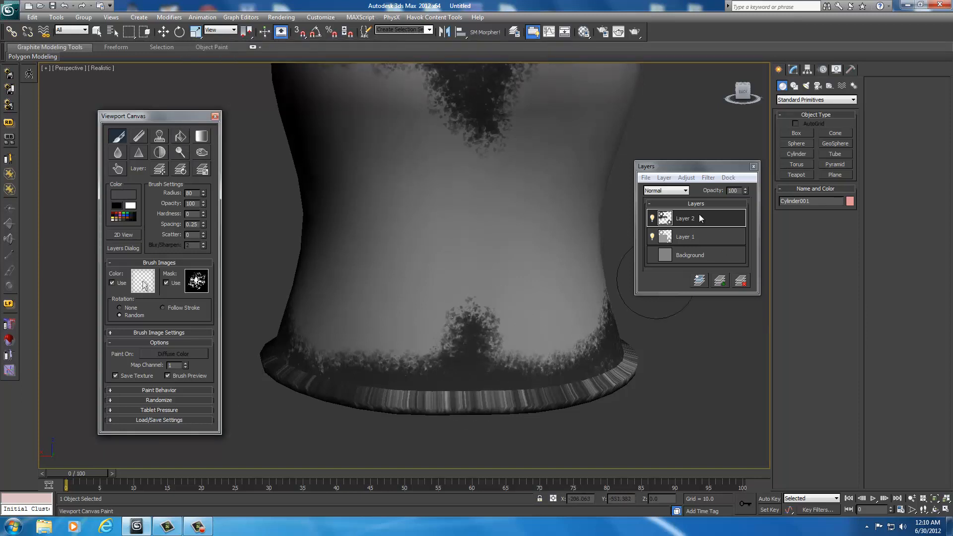
left_click(721, 282)
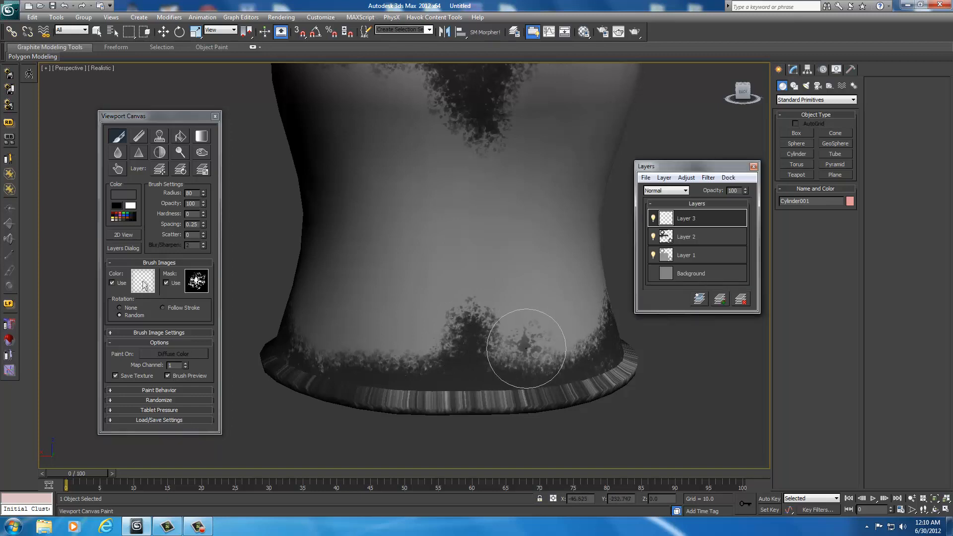
mouse_move(471, 338)
left_mouse_down()
mouse_move(398, 349)
mouse_move(419, 353)
mouse_move(436, 323)
mouse_move(415, 371)
mouse_move(538, 389)
mouse_move(515, 382)
left_mouse_up()
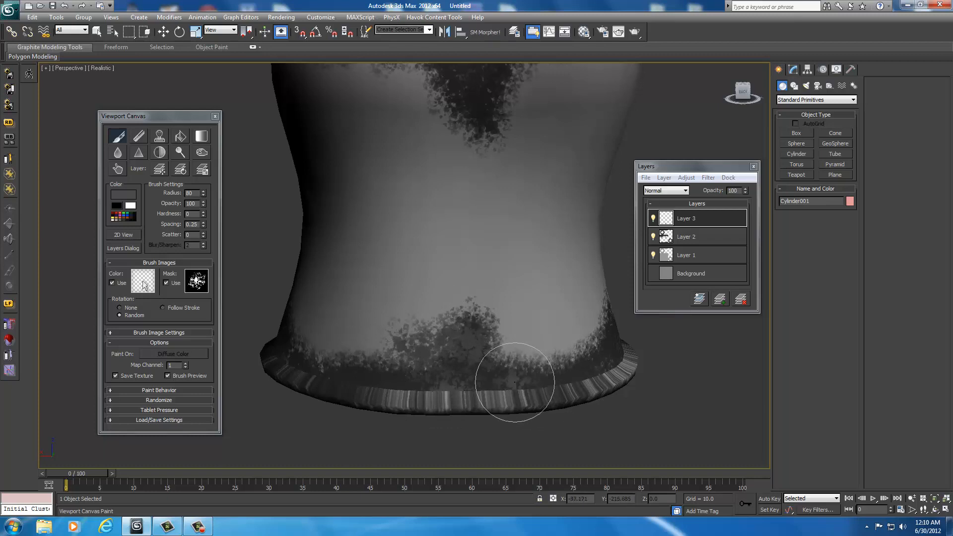
mouse_move(445, 351)
left_mouse_down()
mouse_move(362, 362)
mouse_move(432, 315)
mouse_move(481, 316)
mouse_move(546, 367)
mouse_move(476, 351)
left_mouse_up()
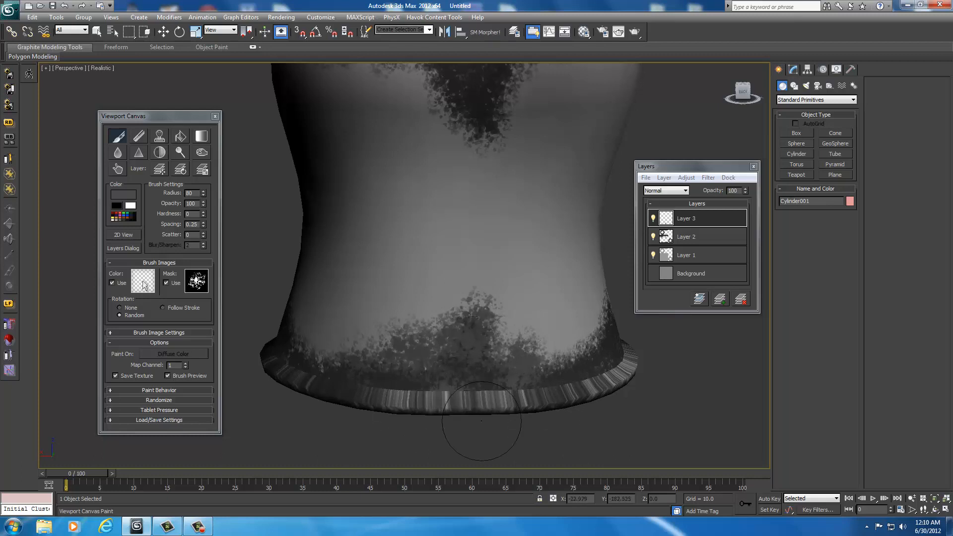
left_click(741, 299)
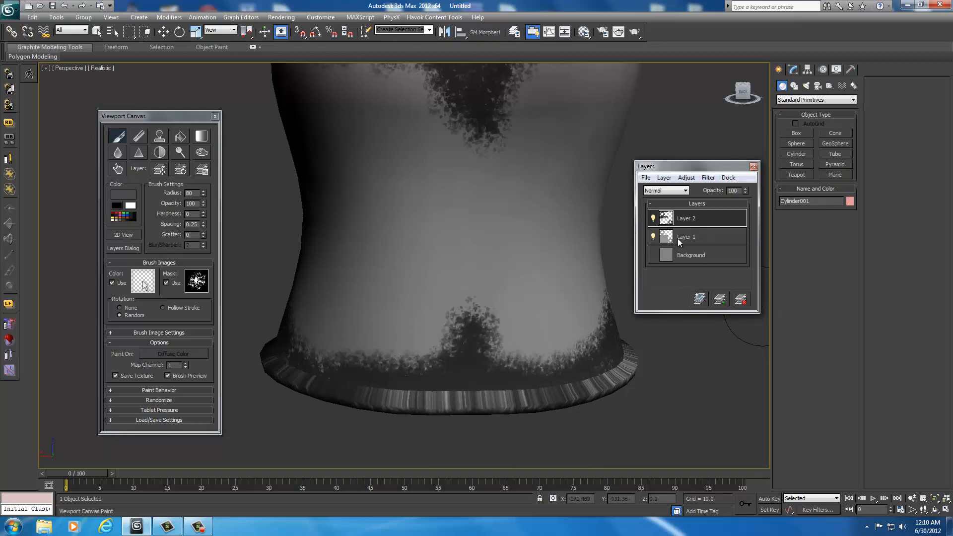
Add a new layer at 60 opacity above the dark shading and set the brush radius to 70.
left_click(720, 299)
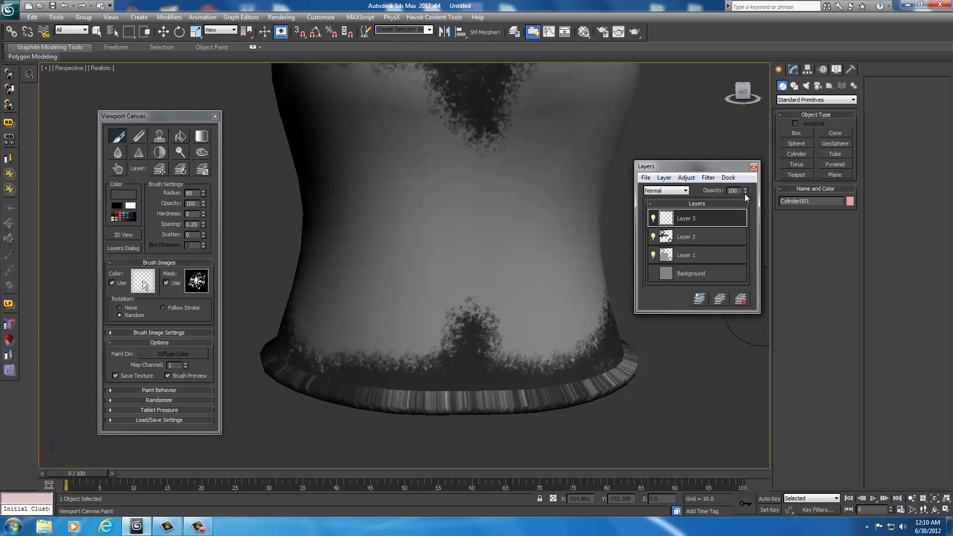
left_click_drag(746, 191, 746, 200)
left_click(203, 195)
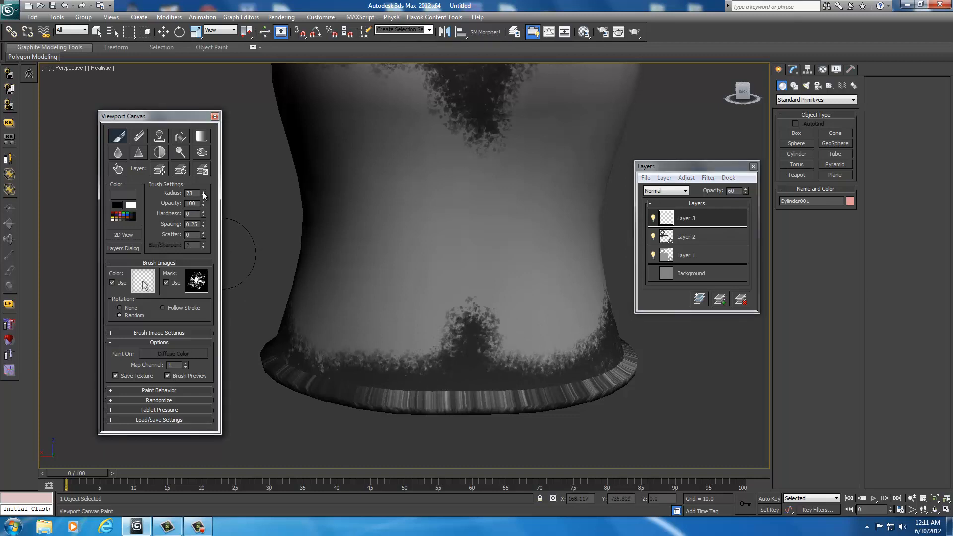
left_click(203, 196)
left_click(203, 195)
left_click(203, 192)
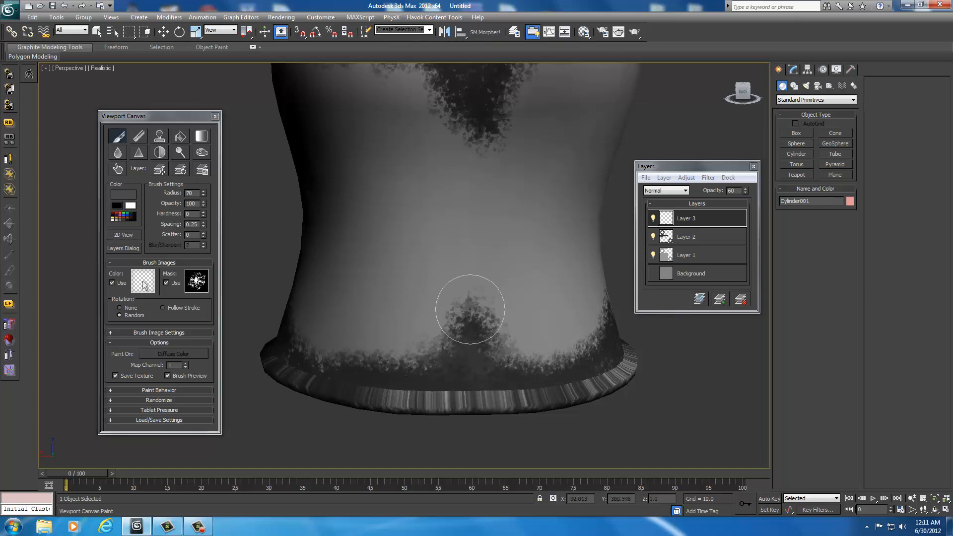
Paint mottled lighter-grey shading over and above the dark hem band across the back and one adjoining side.
mouse_move(470, 309)
left_mouse_down()
mouse_move(521, 362)
mouse_move(496, 334)
mouse_move(566, 365)
mouse_move(598, 319)
mouse_move(566, 353)
mouse_move(570, 341)
mouse_move(511, 336)
mouse_move(497, 302)
mouse_move(494, 330)
mouse_move(472, 287)
mouse_move(415, 337)
mouse_move(421, 347)
mouse_move(372, 351)
mouse_move(432, 370)
mouse_move(335, 357)
mouse_move(399, 338)
mouse_move(506, 337)
mouse_move(453, 322)
mouse_move(477, 292)
mouse_move(485, 338)
left_mouse_up()
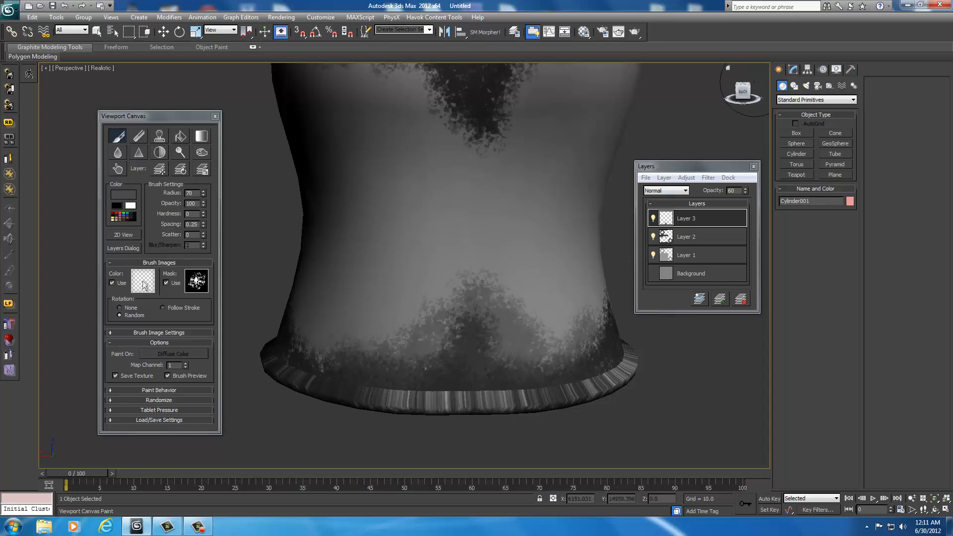
left_click_drag(740, 88, 757, 91)
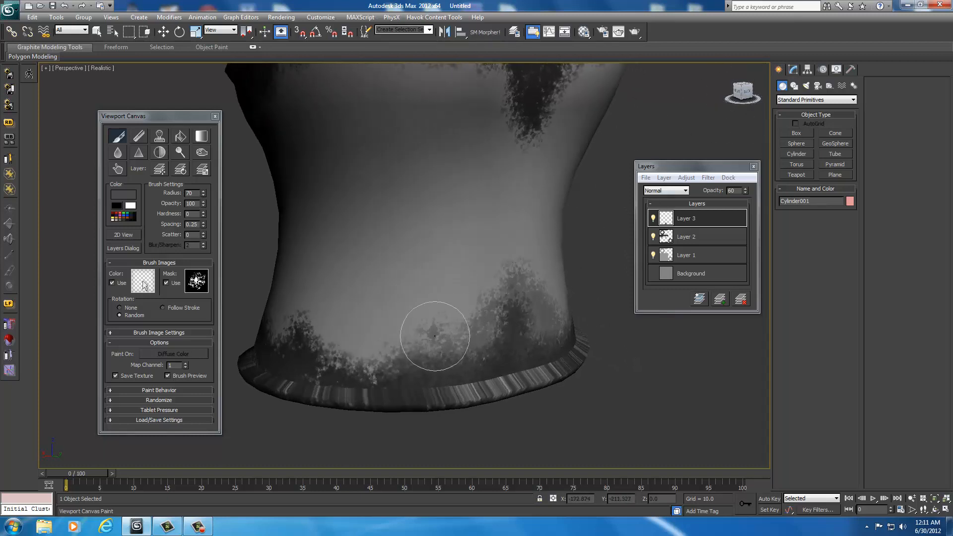
mouse_move(363, 367)
left_mouse_down()
mouse_move(308, 344)
mouse_move(403, 362)
mouse_move(358, 361)
mouse_move(386, 359)
left_mouse_up()
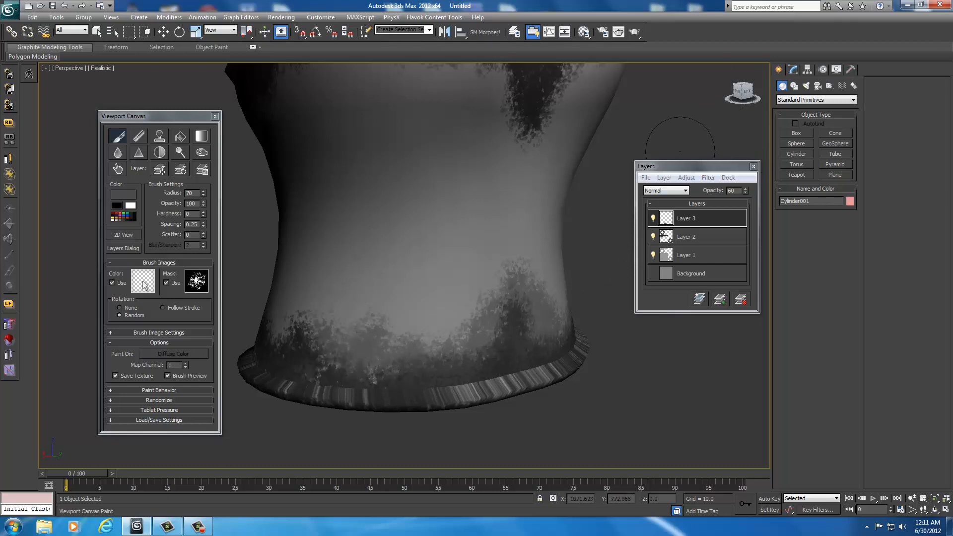
left_click(743, 92)
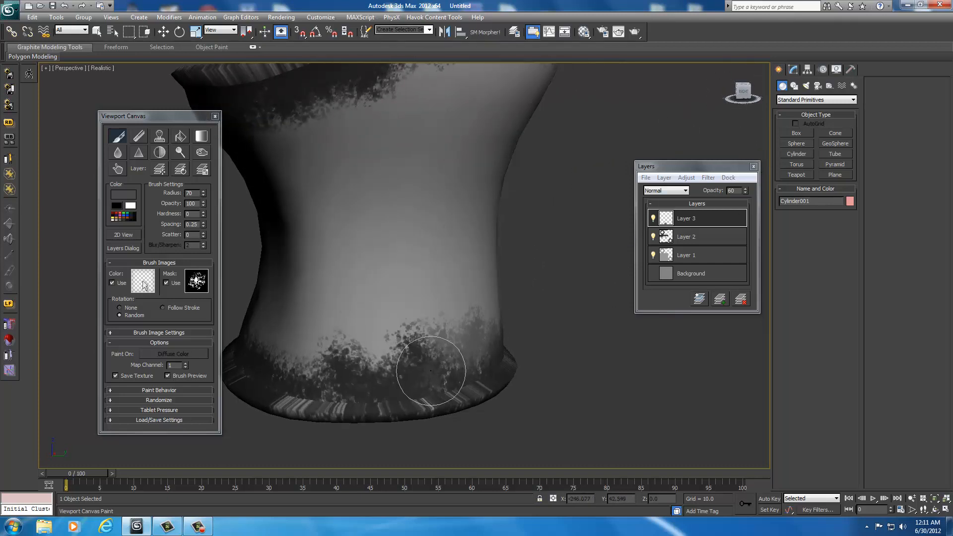
mouse_move(412, 321)
left_mouse_down()
mouse_move(437, 347)
mouse_move(390, 336)
mouse_move(381, 364)
mouse_move(330, 323)
mouse_move(304, 341)
mouse_move(358, 350)
mouse_move(283, 370)
left_mouse_up()
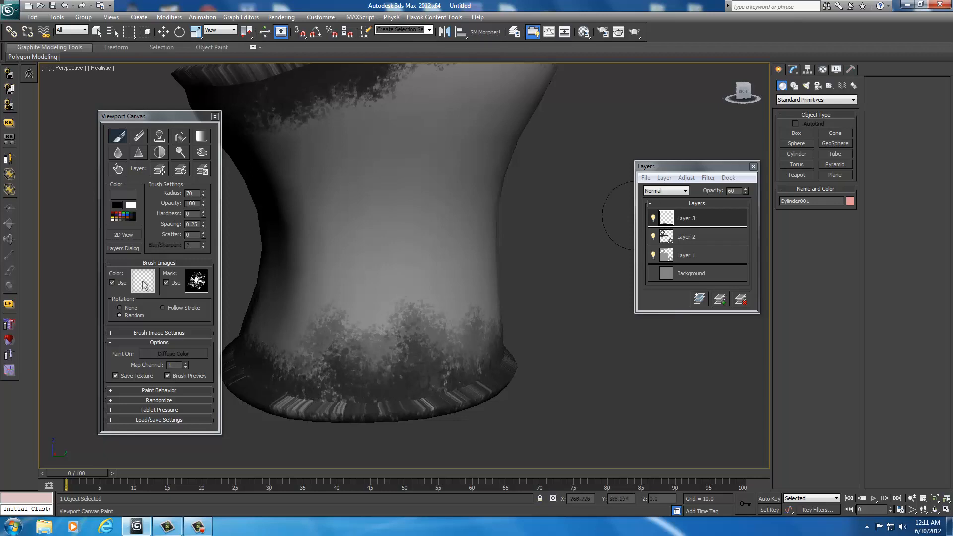
Paint mottled lighter-grey shading along the lower edge of the upper dark band across the back and one adjoining side.
left_click_drag(744, 93, 720, 104)
middle_click_drag(608, 158, 563, 210)
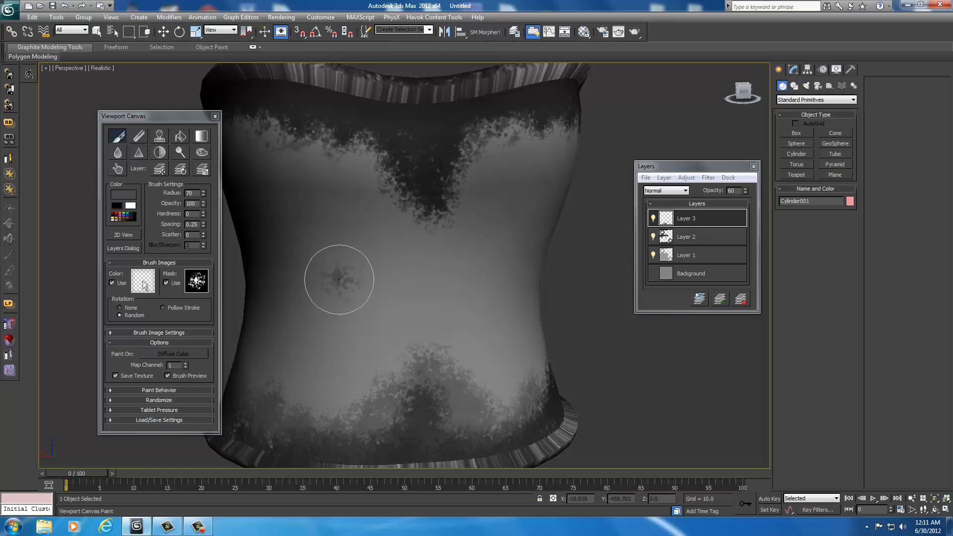
mouse_move(386, 155)
left_mouse_down()
mouse_move(394, 149)
mouse_move(426, 206)
mouse_move(491, 140)
left_mouse_up()
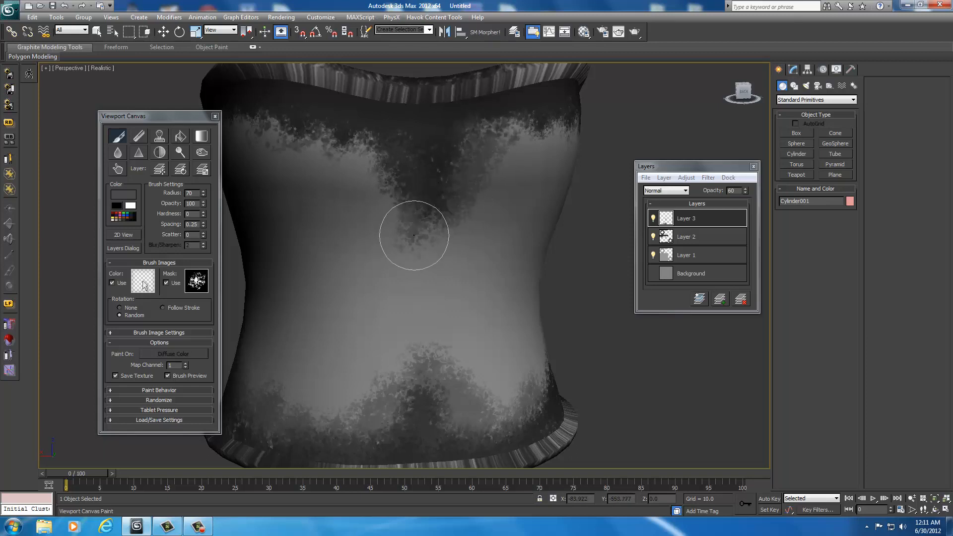
mouse_move(328, 160)
left_mouse_down()
mouse_move(347, 148)
mouse_move(275, 138)
left_mouse_up()
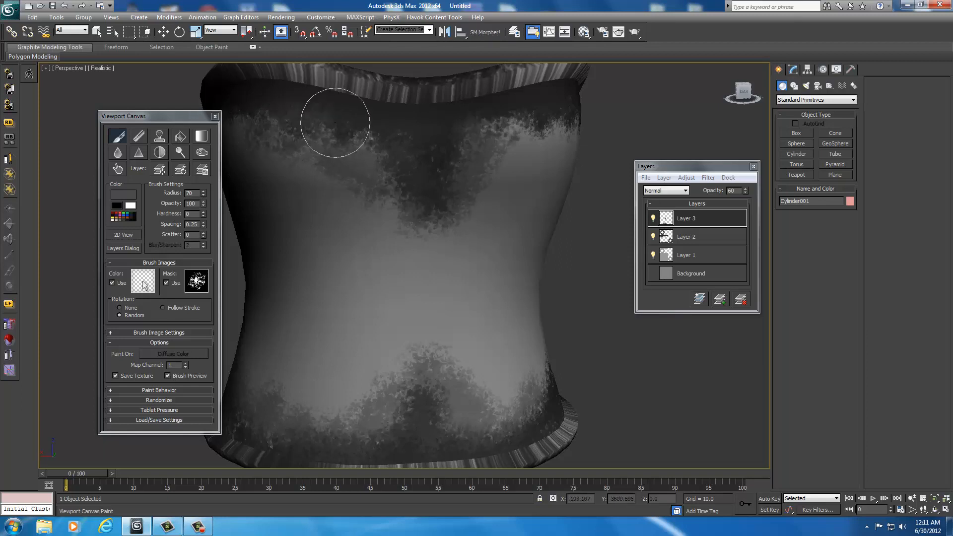
mouse_move(549, 124)
left_mouse_down()
mouse_move(506, 154)
mouse_move(556, 137)
mouse_move(568, 111)
left_mouse_up()
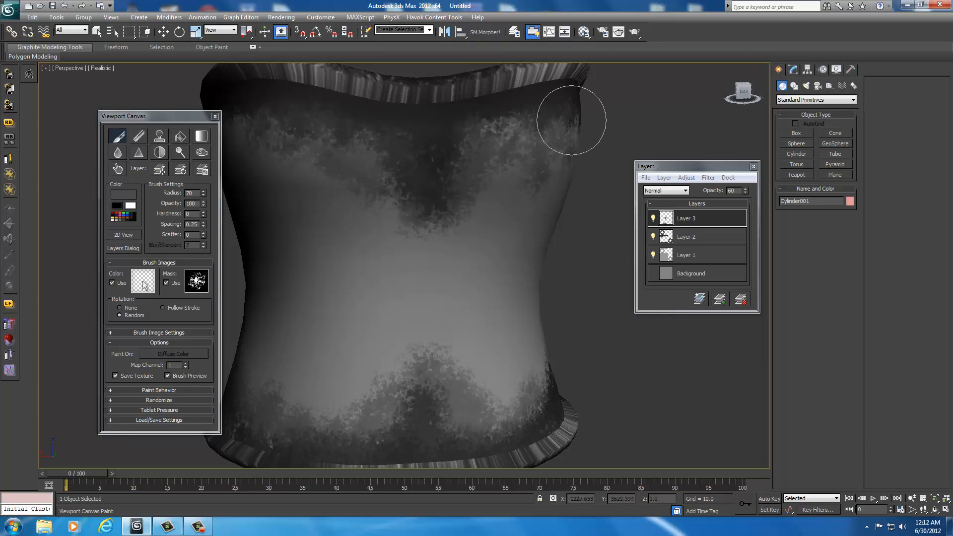
left_click_drag(744, 91, 710, 97)
mouse_move(444, 174)
left_mouse_down()
mouse_move(474, 157)
mouse_move(537, 159)
mouse_move(553, 183)
mouse_move(519, 224)
left_mouse_up()
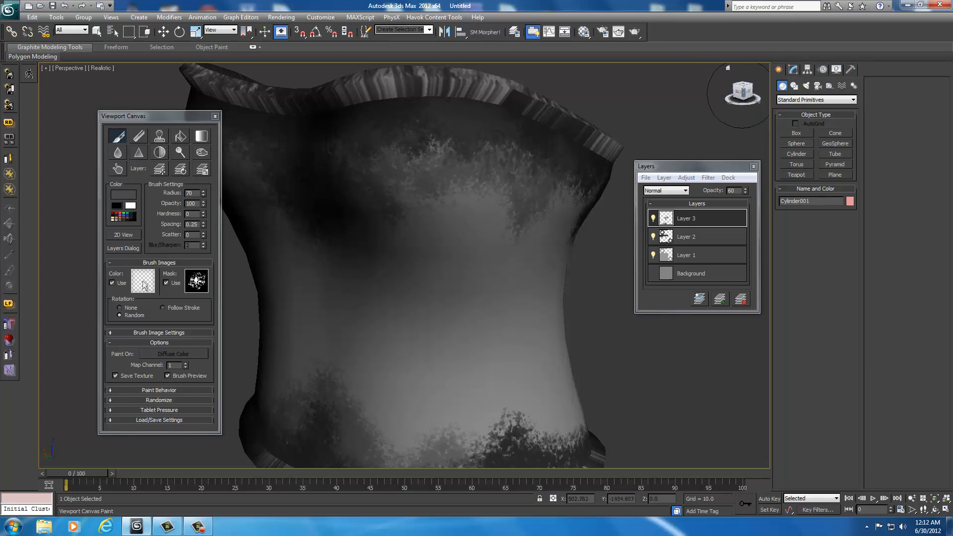
Continue the mottled grey shading along the upper dark band's edge around the garment's opposite side.
left_click(740, 92)
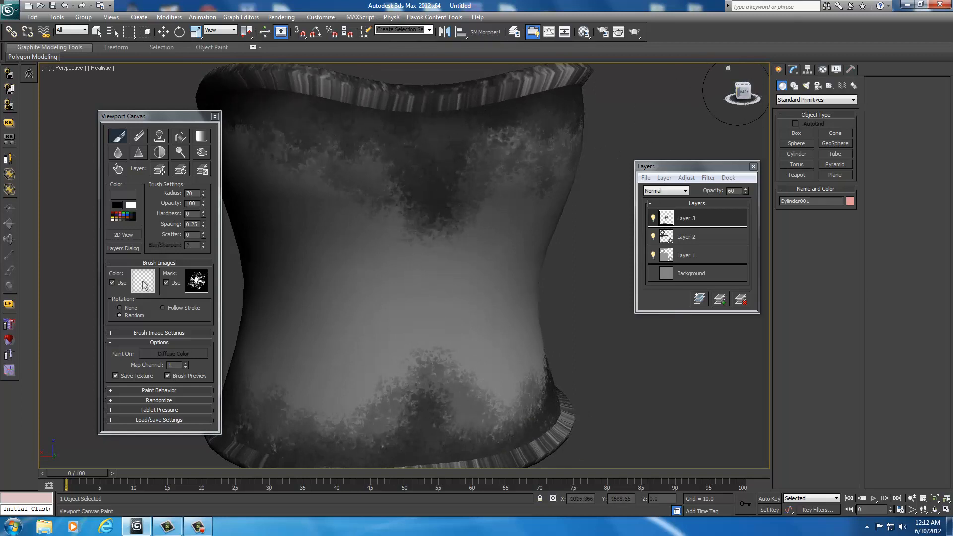
left_click_drag(737, 91, 759, 92)
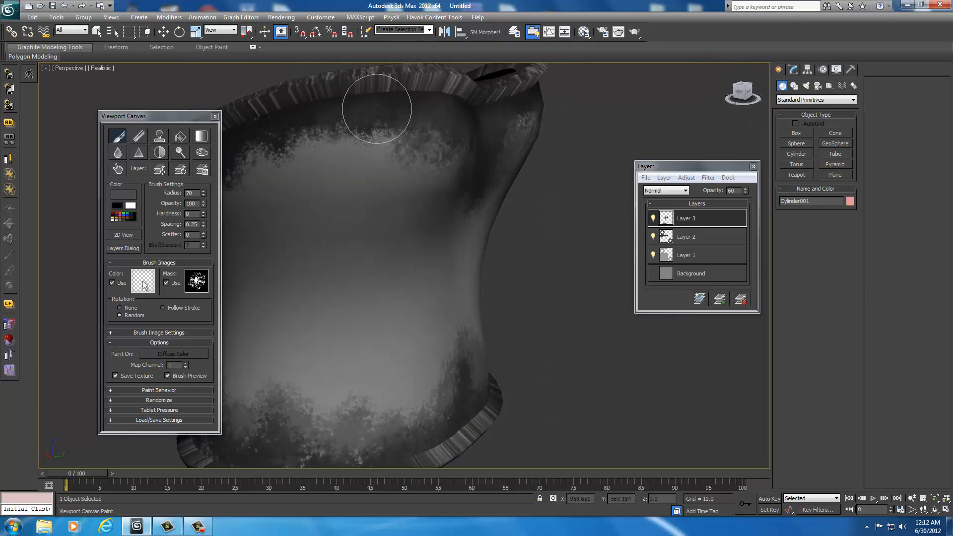
mouse_move(379, 110)
left_mouse_down()
mouse_move(347, 128)
mouse_move(286, 136)
mouse_move(341, 145)
mouse_move(309, 114)
left_mouse_up()
left_click_drag(383, 114, 311, 111)
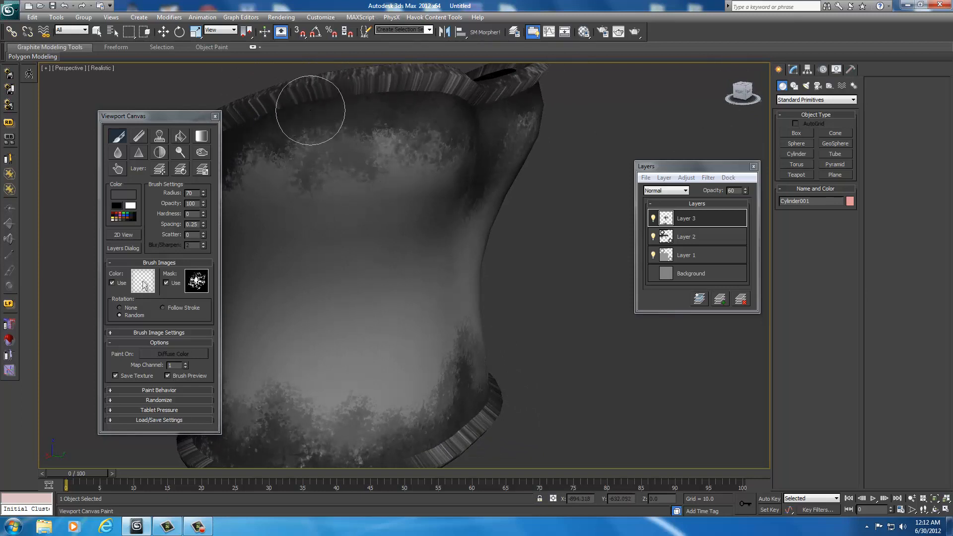
left_click_drag(741, 95, 759, 97)
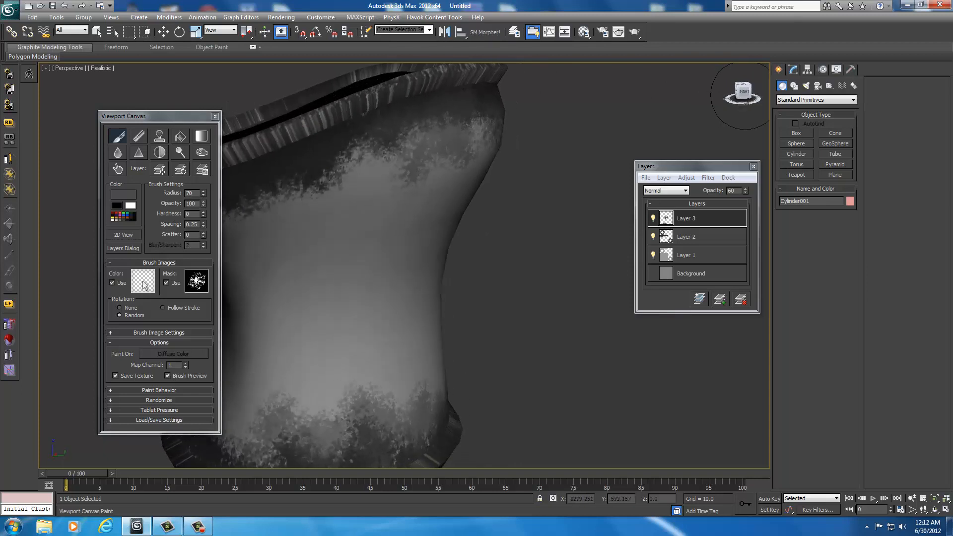
mouse_move(390, 141)
left_mouse_down()
mouse_move(328, 183)
mouse_move(337, 213)
mouse_move(274, 168)
left_mouse_up()
left_click_drag(356, 154, 384, 186)
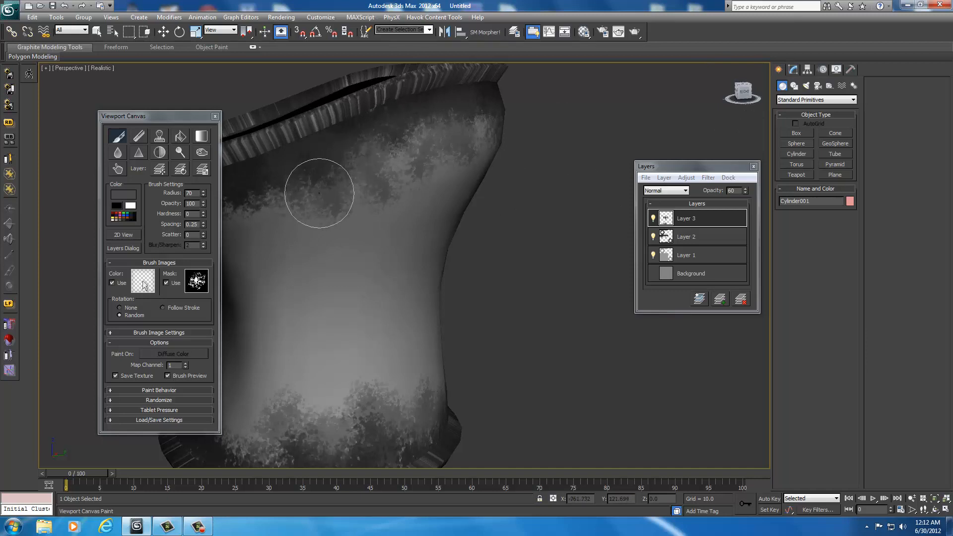
Extend the grey shading below the upper dark band onto the front, with ragged patches reaching down the torso.
left_click_drag(744, 96, 770, 98)
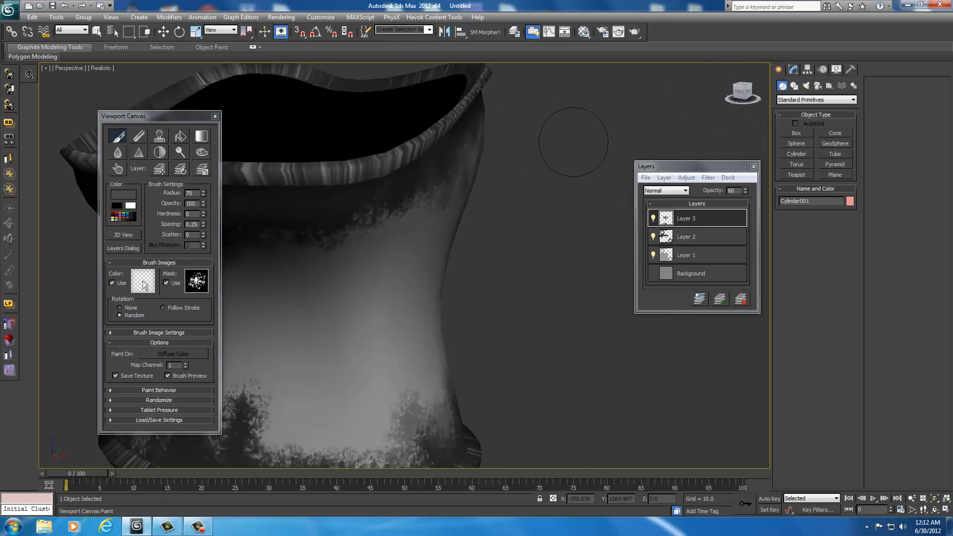
mouse_move(416, 198)
left_mouse_down()
mouse_move(383, 197)
mouse_move(347, 250)
mouse_move(314, 245)
mouse_move(341, 217)
mouse_move(372, 307)
left_mouse_up()
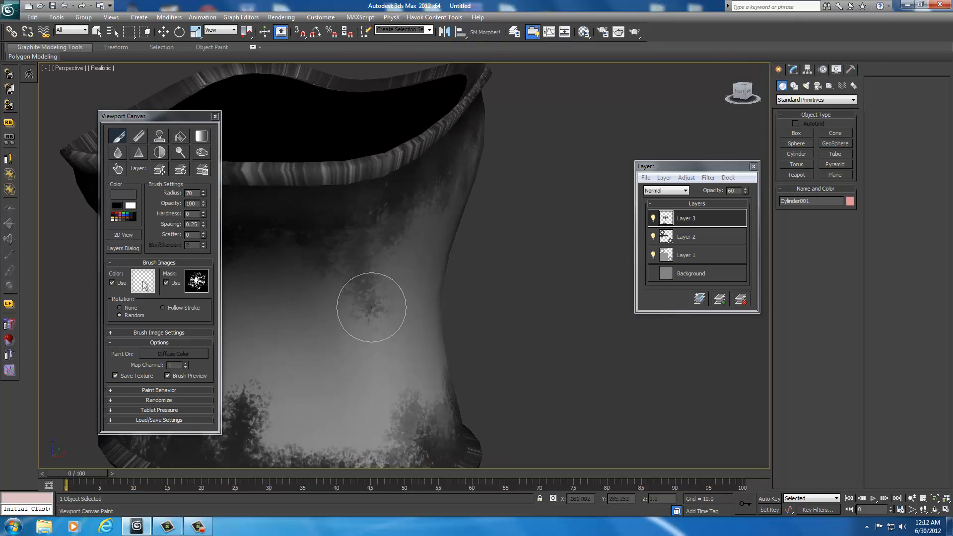
left_click(742, 90)
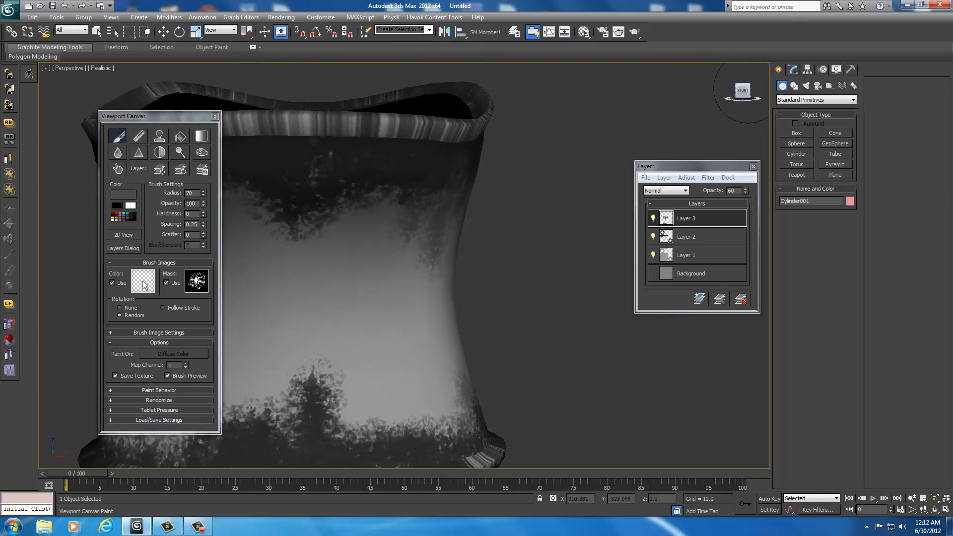
mouse_move(398, 196)
left_mouse_down()
mouse_move(309, 234)
mouse_move(268, 203)
left_mouse_up()
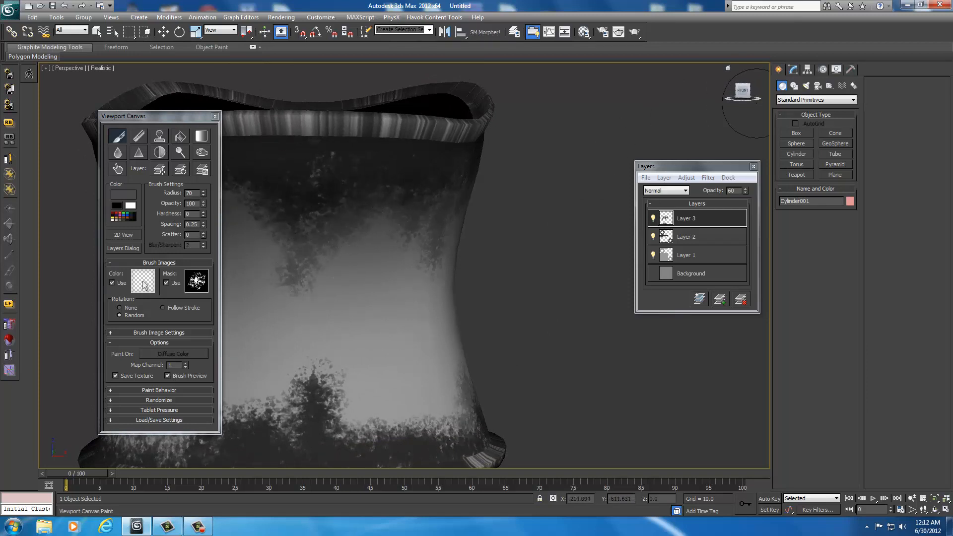
Paint ragged grey patches reaching down from the upper dark band around the garment's front corner and adjoining side.
left_click(728, 68)
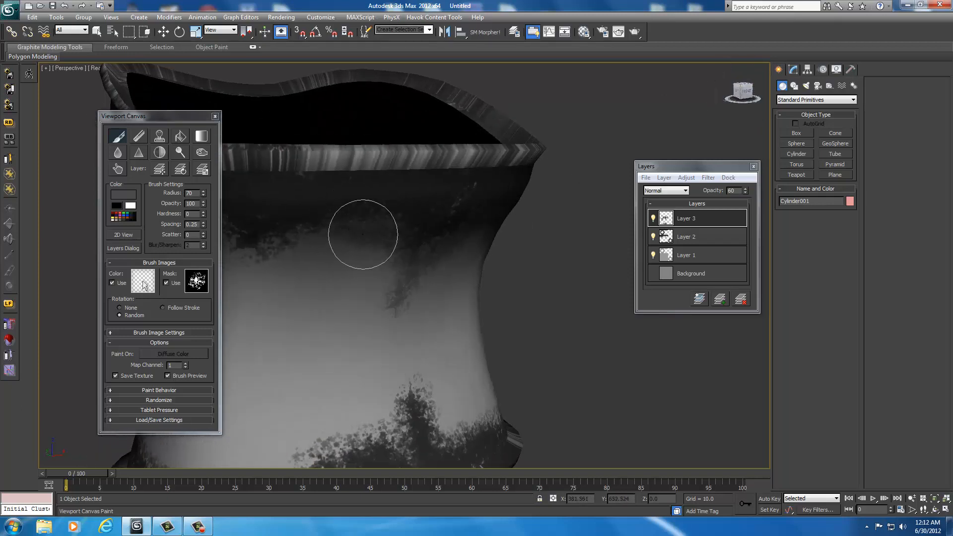
mouse_move(363, 234)
left_mouse_down()
mouse_move(308, 219)
mouse_move(274, 256)
mouse_move(270, 268)
mouse_move(284, 272)
mouse_move(272, 302)
left_mouse_up()
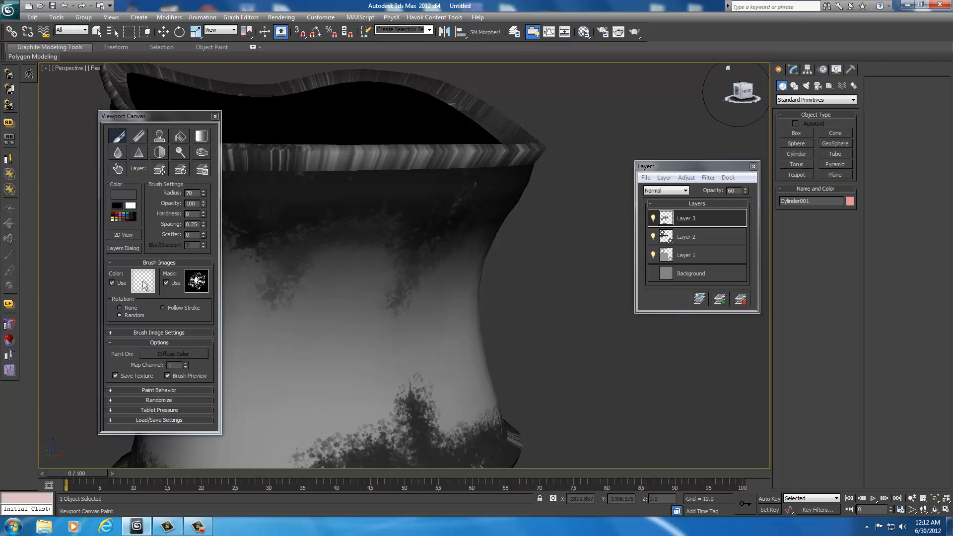
left_click_drag(738, 93, 762, 94)
mouse_move(398, 227)
left_mouse_down()
mouse_move(381, 210)
mouse_move(403, 222)
mouse_move(347, 230)
mouse_move(334, 251)
mouse_move(284, 203)
mouse_move(344, 239)
mouse_move(319, 270)
mouse_move(334, 292)
left_mouse_up()
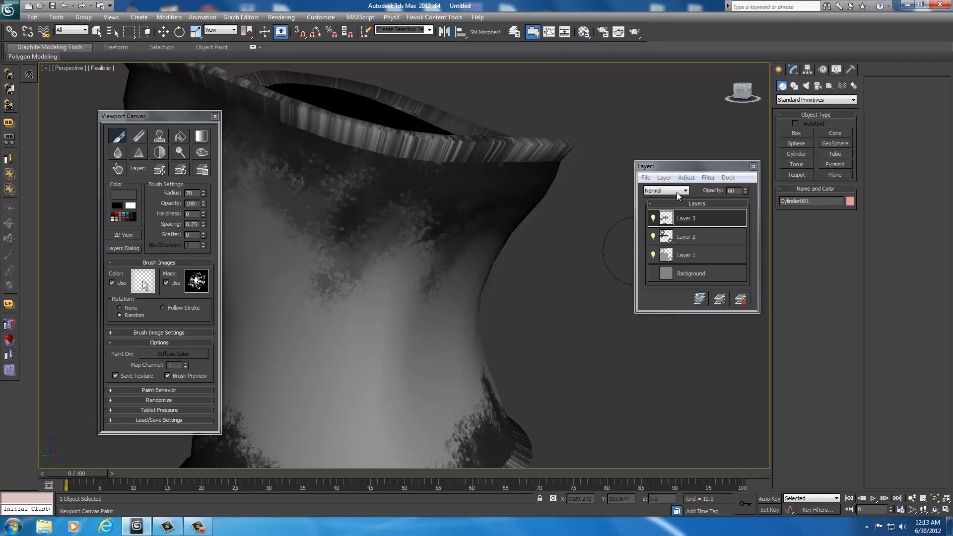
Paint mottled grey shading above the dark hem band on the remaining side, with a ragged peak rising up the torso.
mouse_move(741, 91)
left_mouse_down()
mouse_move(770, 96)
mouse_move(758, 92)
left_mouse_up()
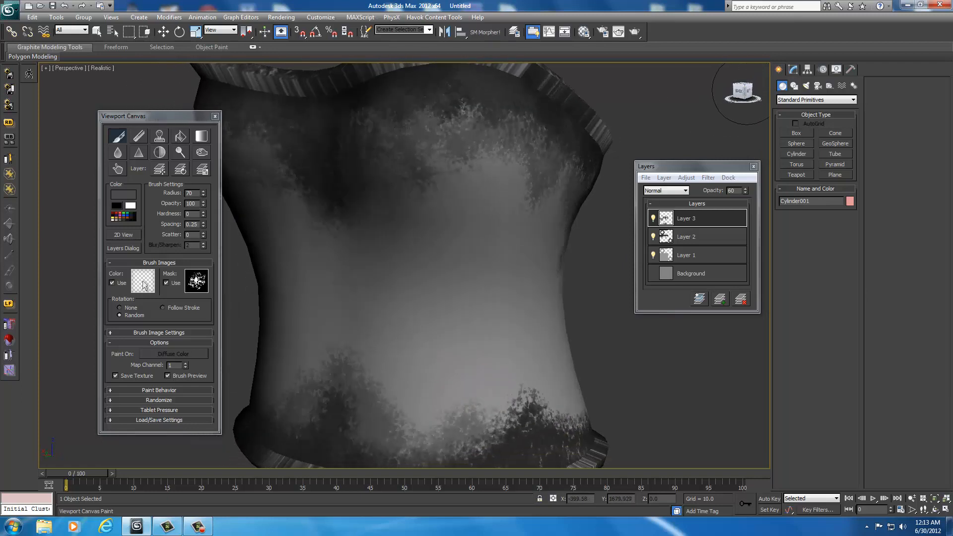
middle_click_drag(466, 237, 460, 166)
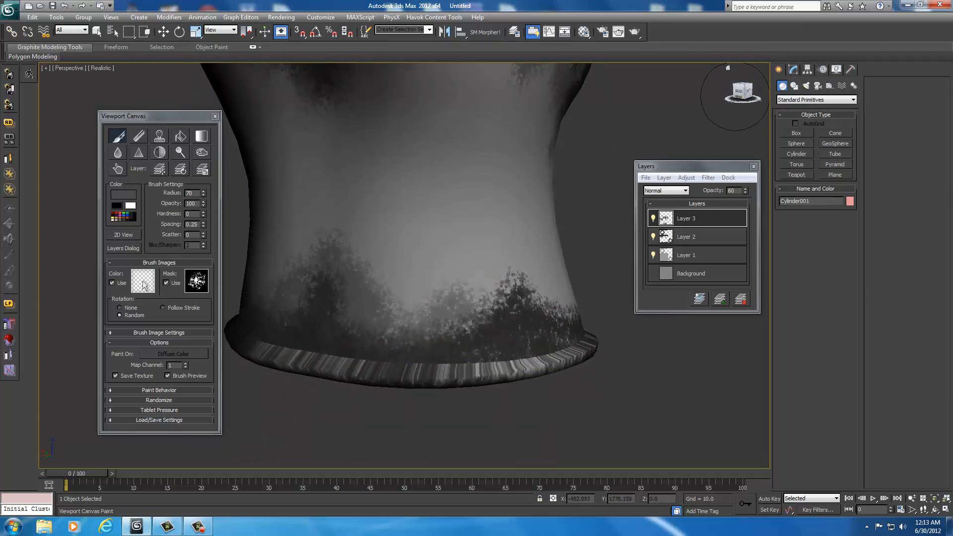
left_click_drag(737, 94, 710, 96)
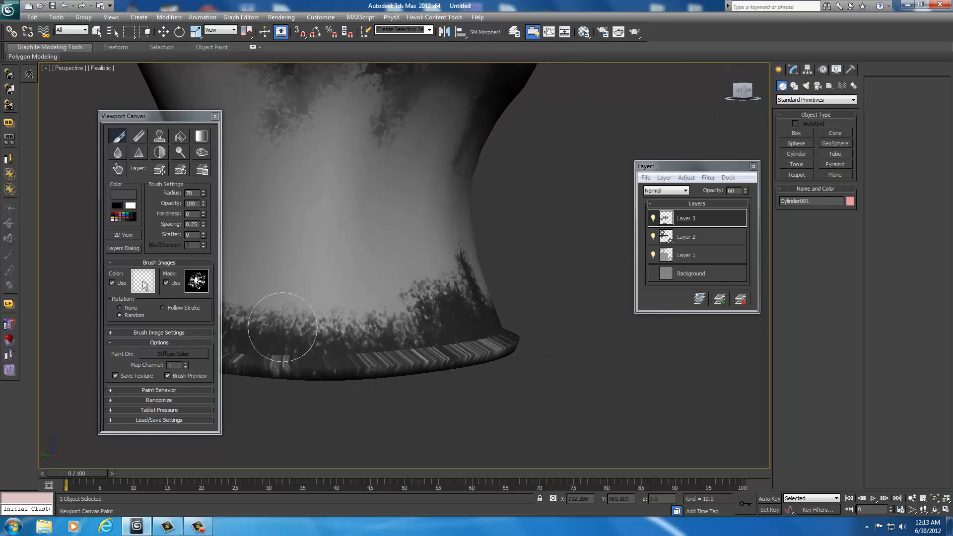
mouse_move(282, 327)
left_mouse_down()
mouse_move(385, 310)
mouse_move(324, 330)
mouse_move(280, 328)
left_mouse_up()
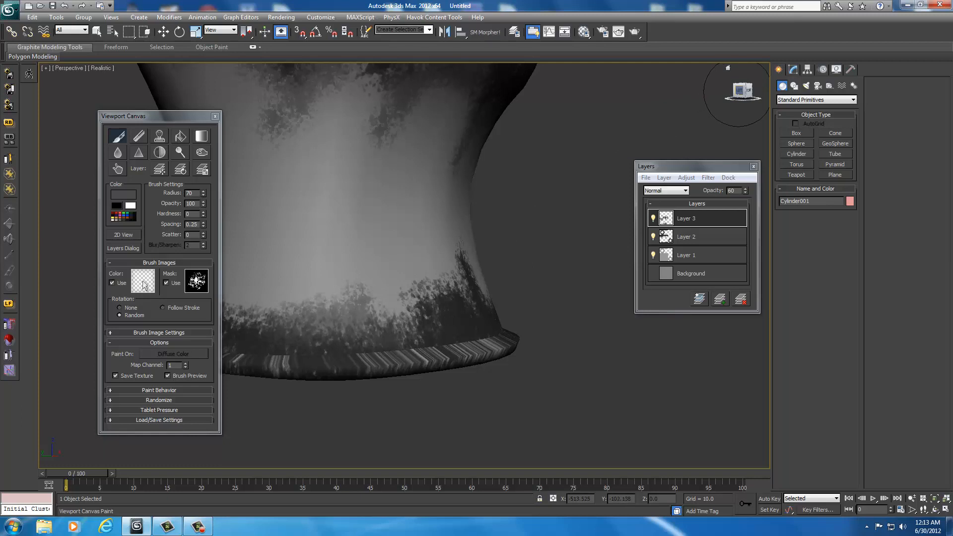
left_click(738, 93)
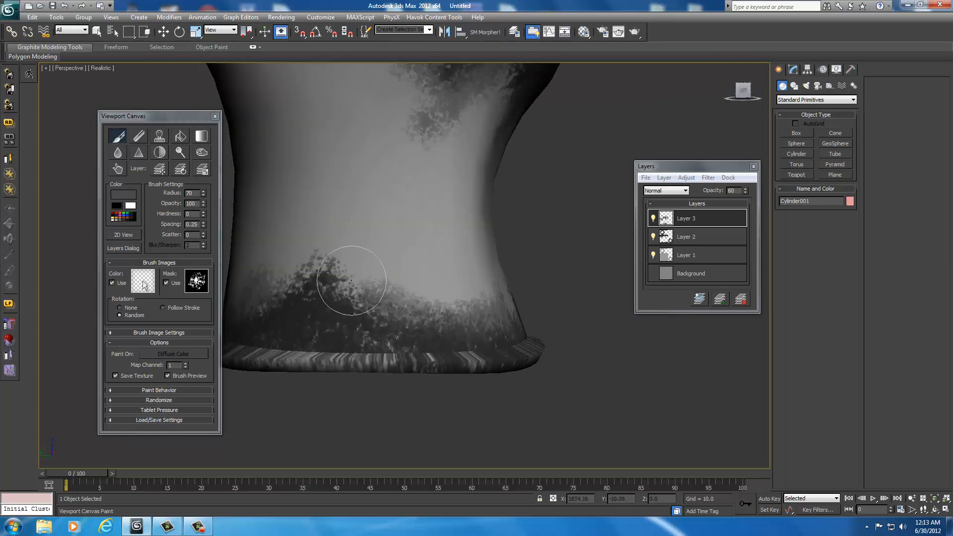
mouse_move(351, 281)
left_mouse_down()
mouse_move(360, 300)
mouse_move(330, 297)
mouse_move(305, 221)
mouse_move(318, 286)
mouse_move(312, 258)
left_mouse_up()
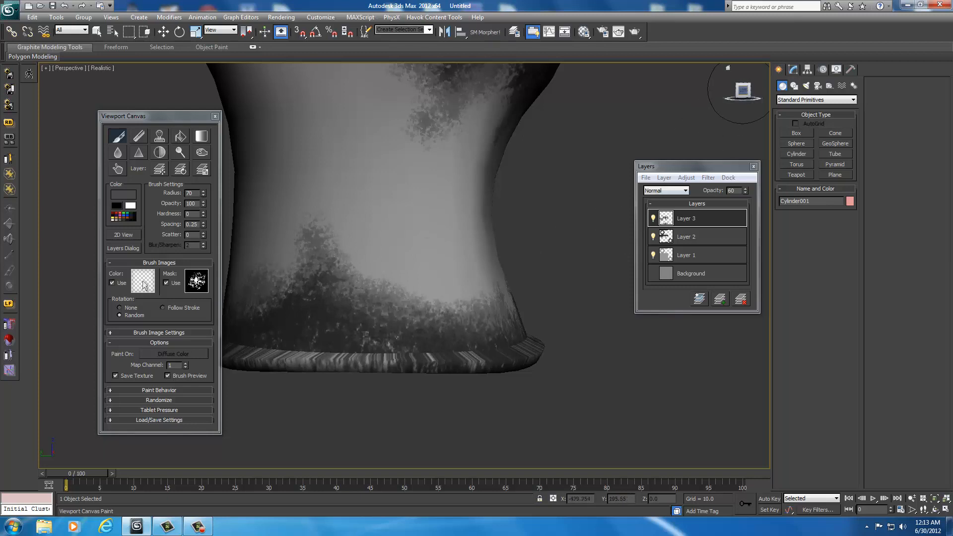
Try moving Layer 3 below Layer 2 and check the mottling along the back's dark bands.
left_click_drag(740, 88, 738, 90)
middle_click_drag(619, 111, 620, 188)
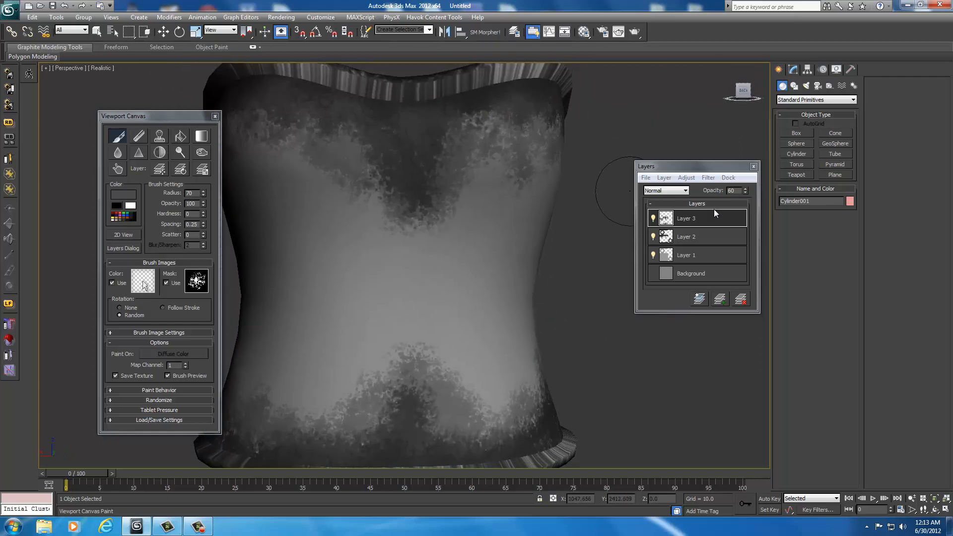
left_click_drag(714, 209, 705, 231)
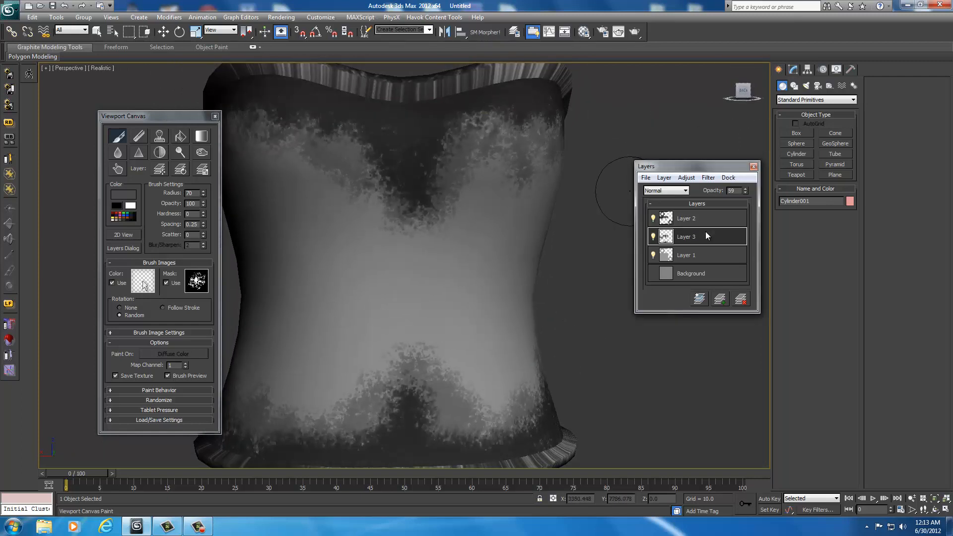
middle_click_drag(559, 256, 565, 221)
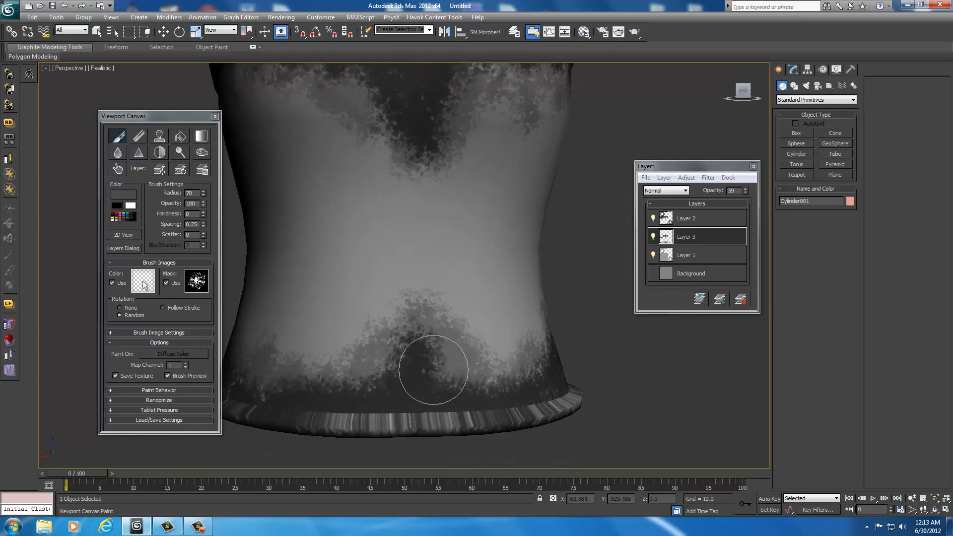
Try reducing Layer 2's opacity to 82 to soften the dark rim and hem shading.
left_click(689, 222)
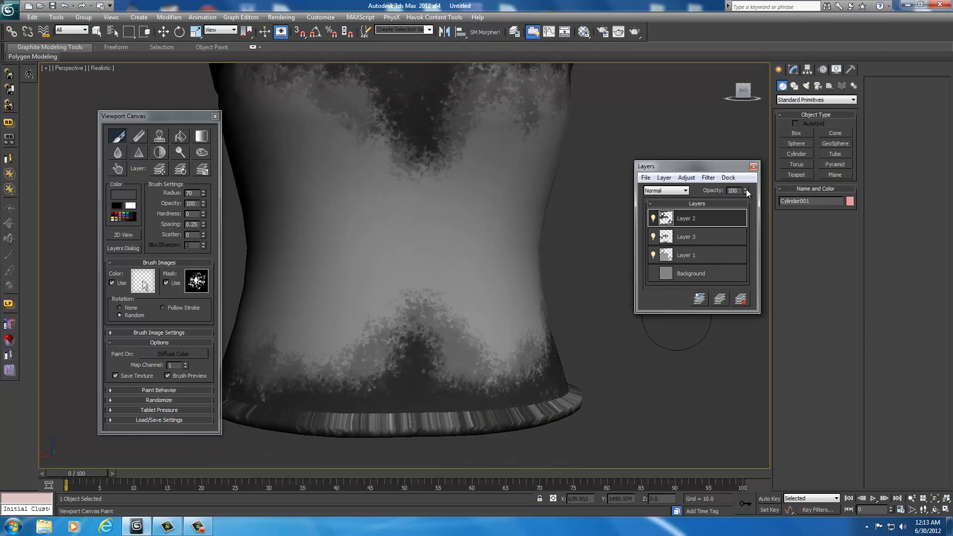
left_click_drag(747, 195, 747, 197)
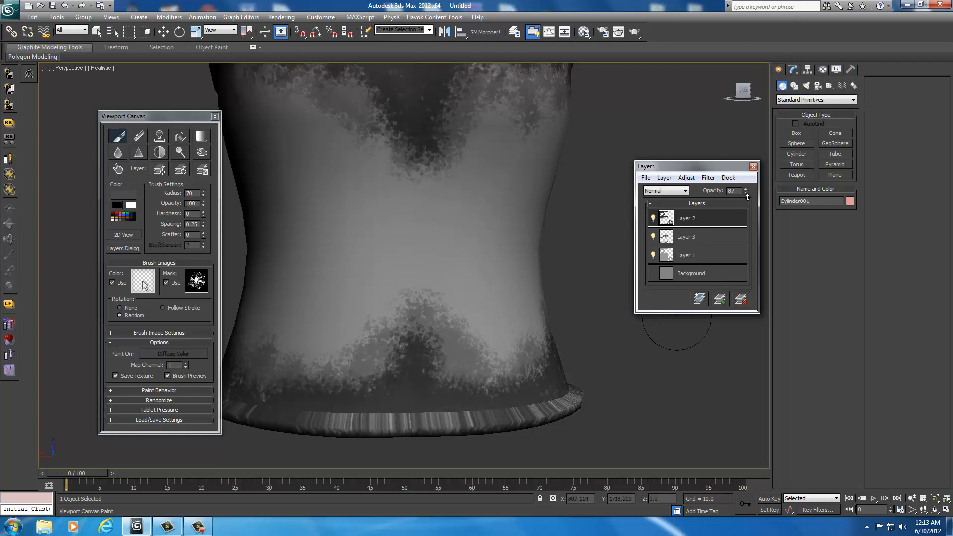
mouse_move(586, 214)
middle_mouse_down()
mouse_move(585, 261)
mouse_move(582, 217)
middle_mouse_up()
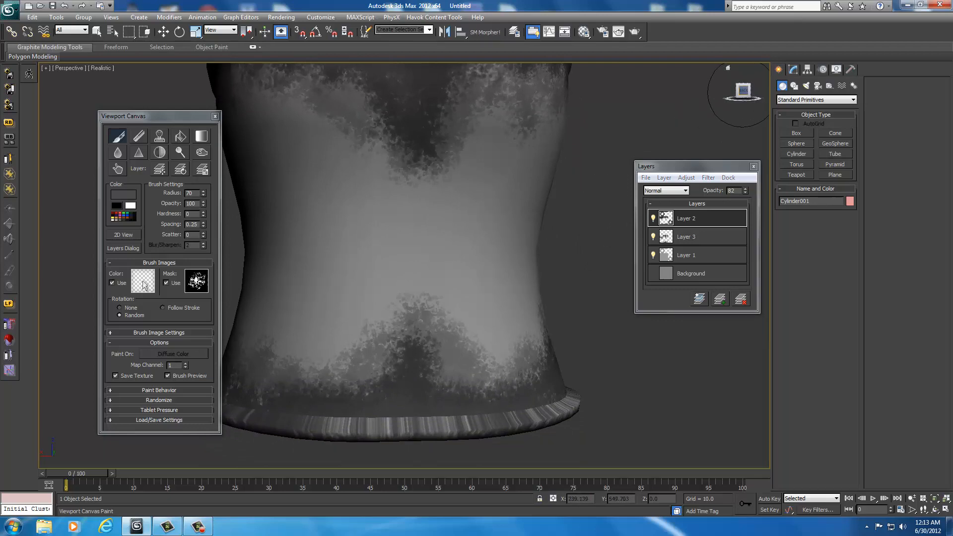
left_click_drag(742, 93, 748, 92)
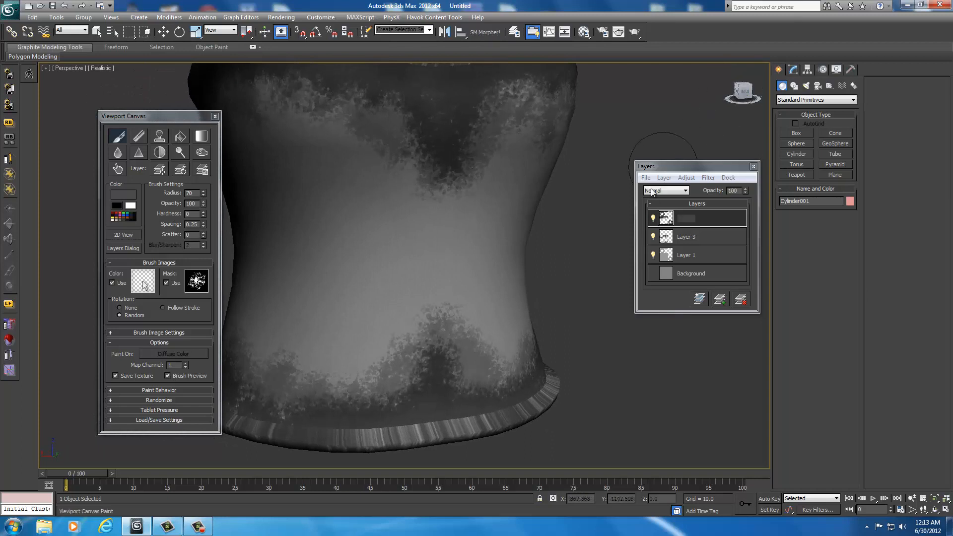
Restore the layer order with Layer 3 above Layer 2.
left_click(698, 234)
left_click(695, 217)
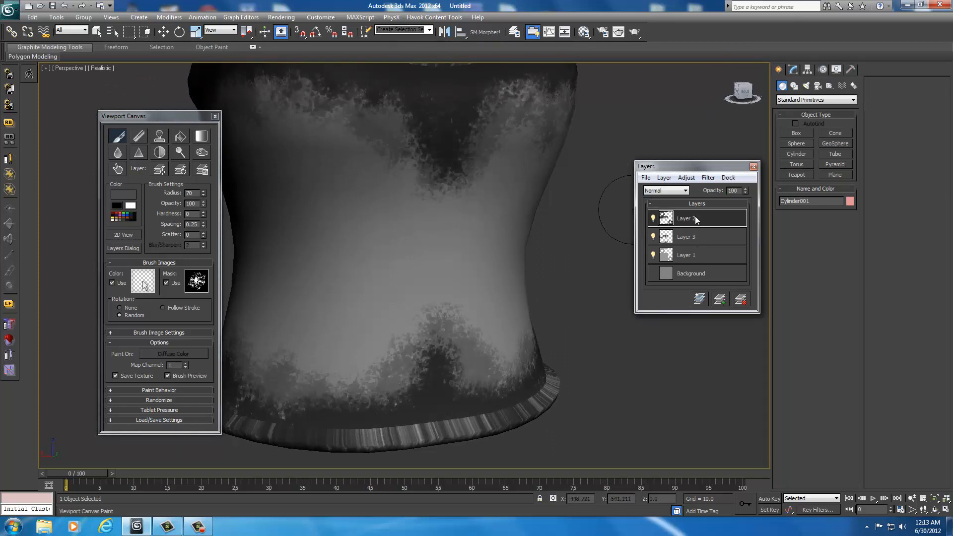
mouse_move(699, 230)
left_mouse_down()
mouse_move(704, 237)
mouse_move(700, 215)
left_mouse_up()
middle_click_drag(571, 224, 567, 248)
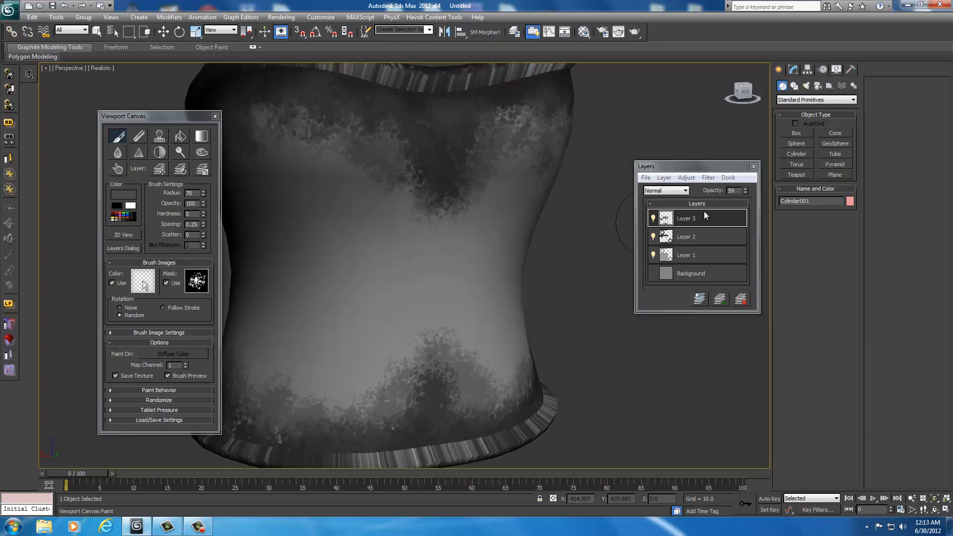
Add a new layer above Layer 3 and set the brush colour to neutral grey with RGB values of 97.
left_click(720, 298)
middle_click_drag(453, 277, 481, 262, "alt")
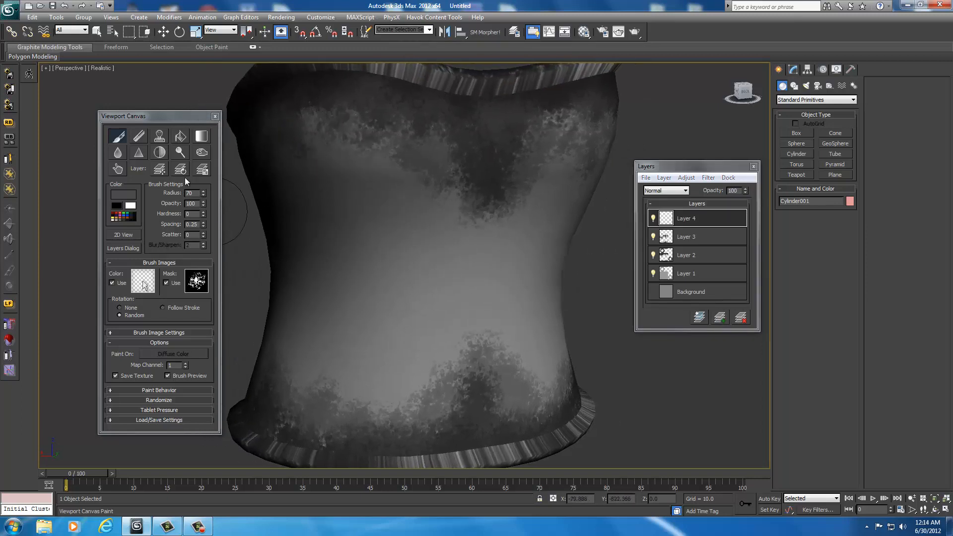
left_click(123, 194)
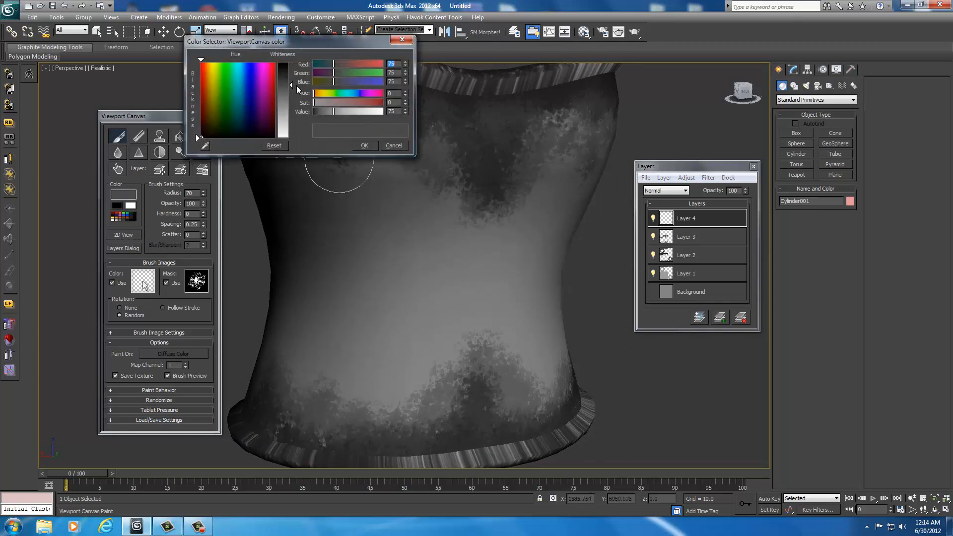
left_click_drag(291, 85, 290, 91)
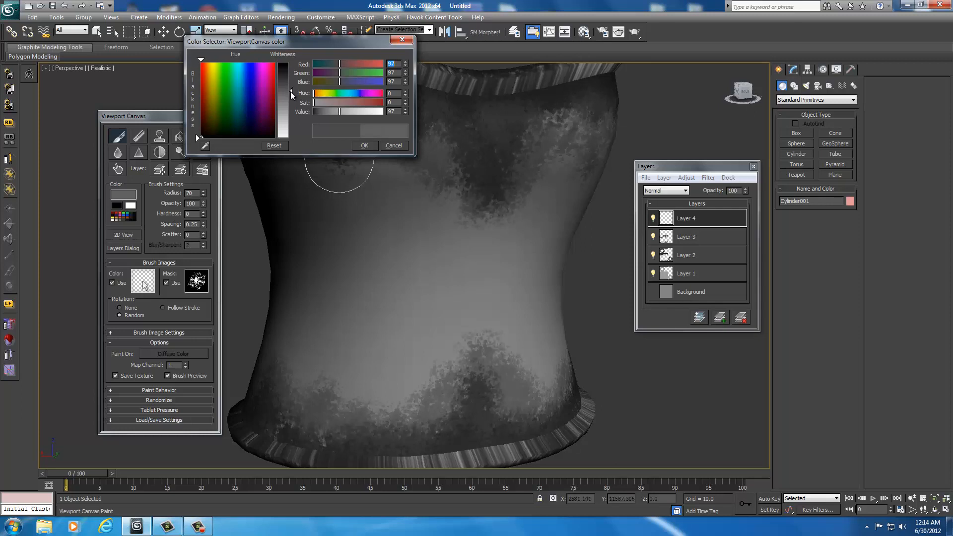
left_click(364, 145)
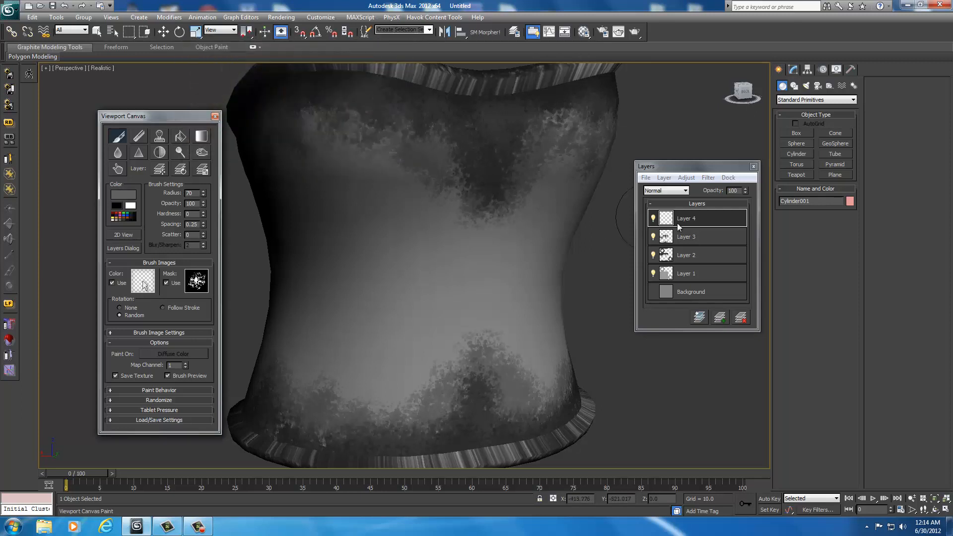
Lower the opacity of Layer 4.
left_click(746, 192)
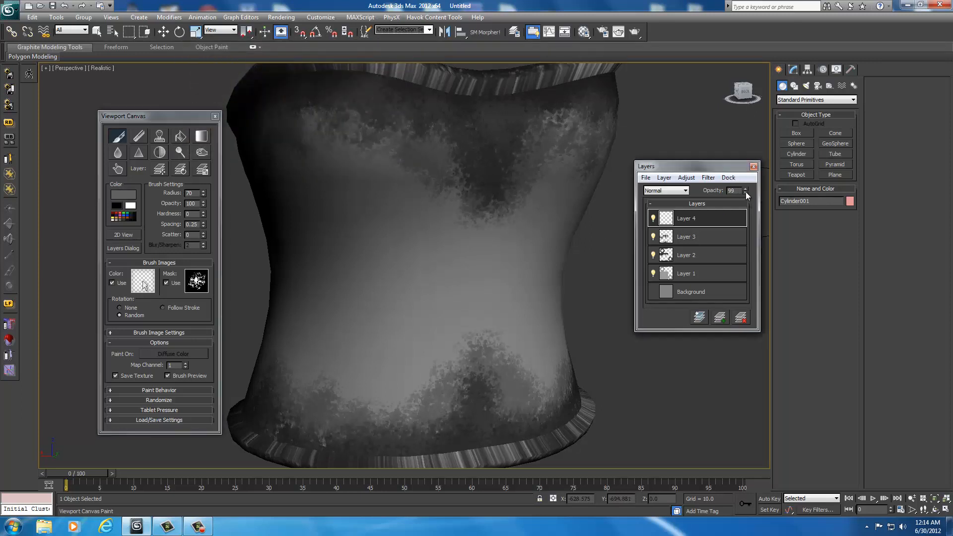